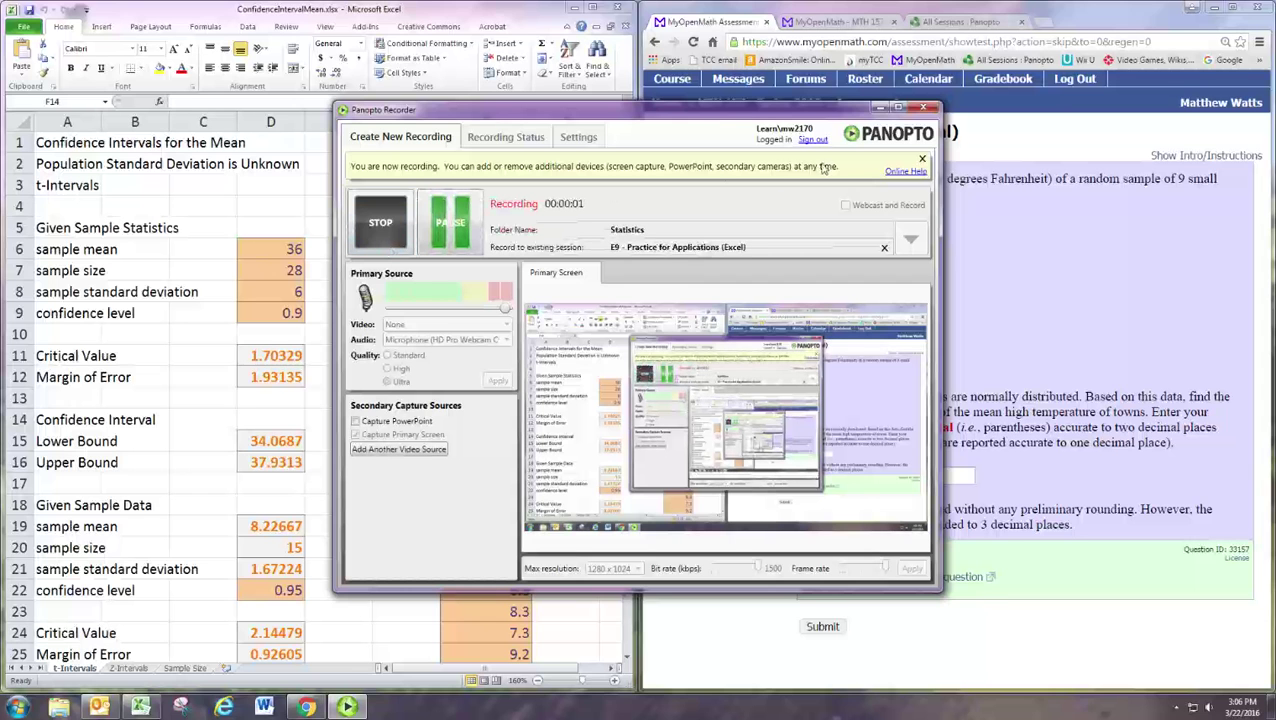
- Find the Model: Confidence Interval Spreadsheet item on the Experience 9 course page
left_click(880, 109)
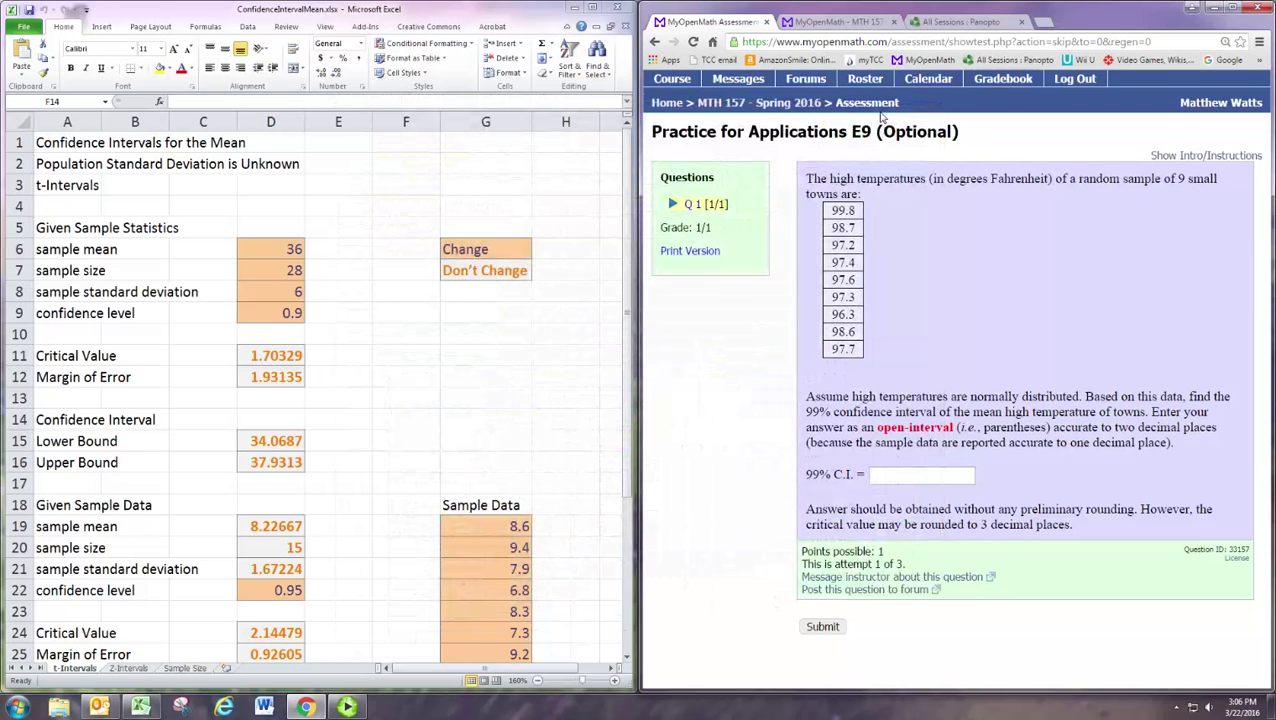
left_click(848, 22)
scroll(795, 287, "up", 10)
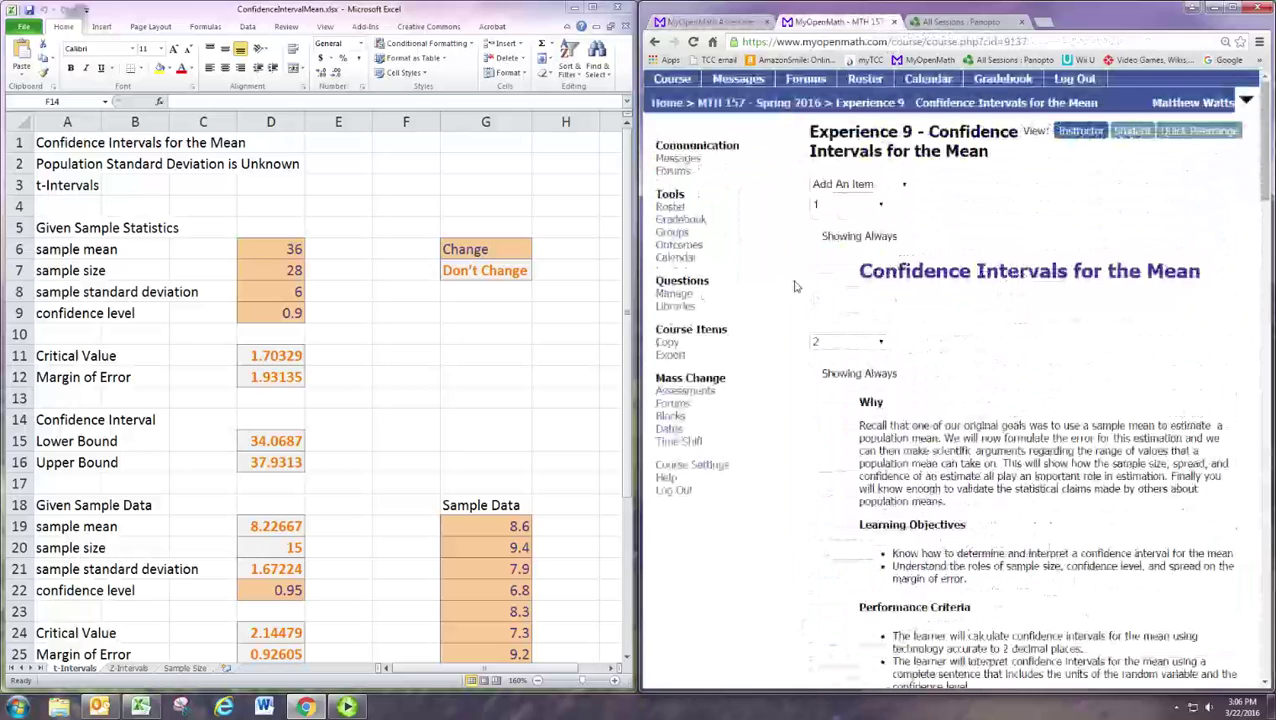
scroll(854, 415, "down", 2)
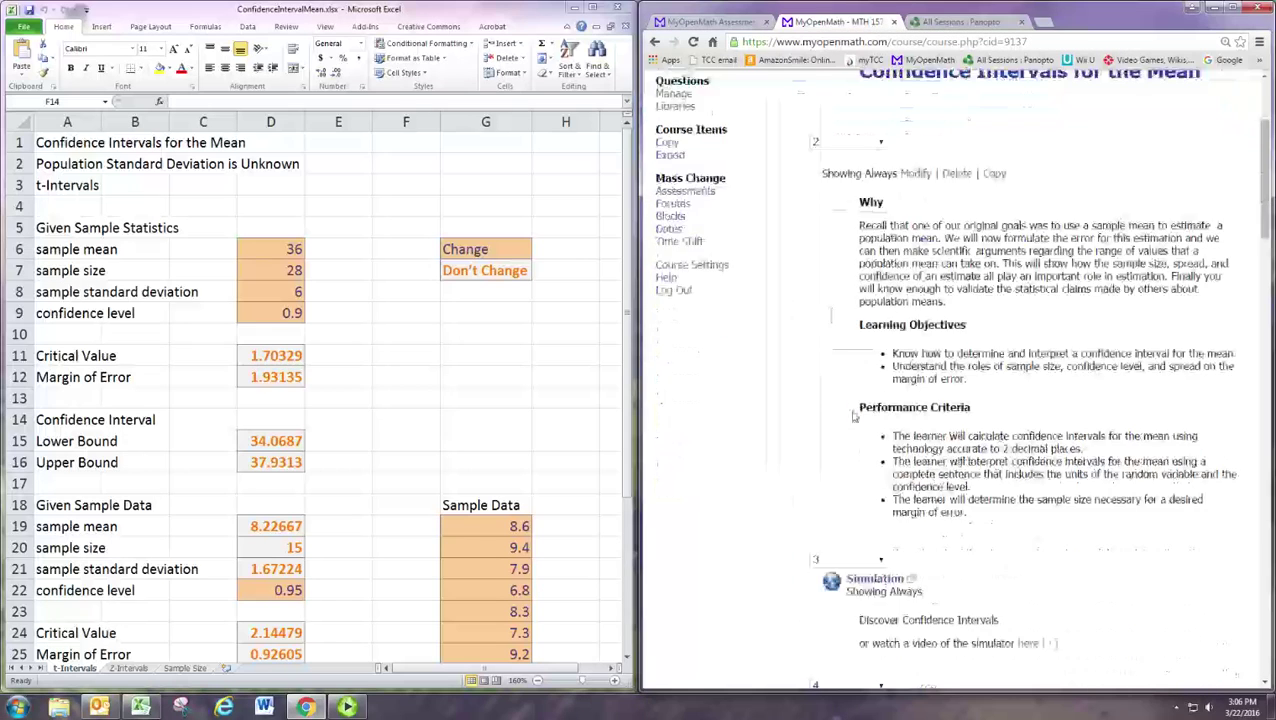
scroll(854, 415, "down", 7)
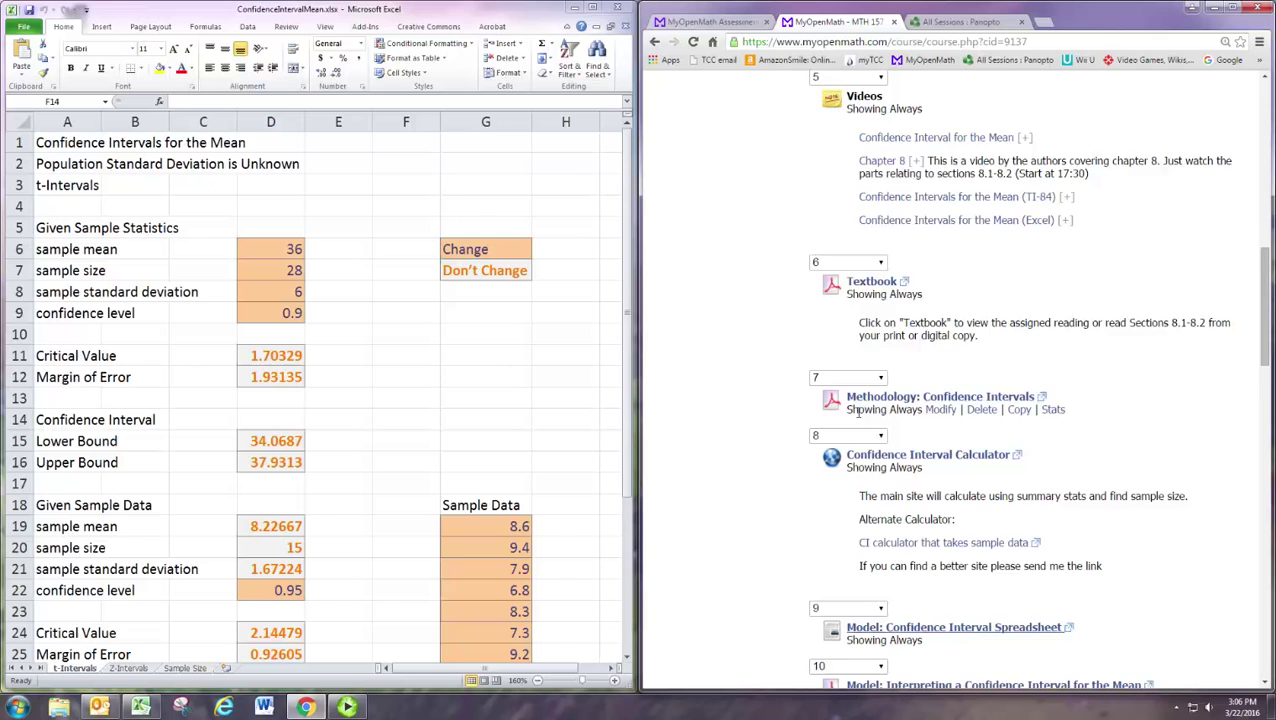
scroll(857, 410, "down", 1)
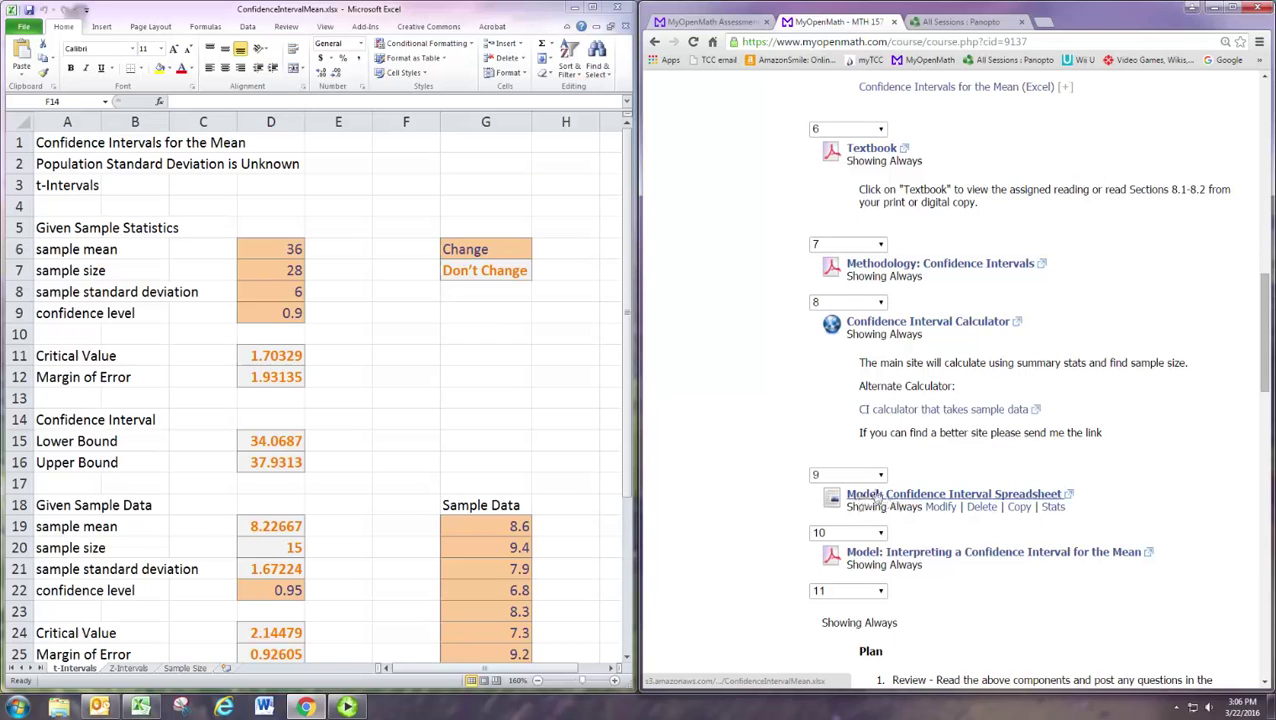
- Review the practice question on high temperatures alongside the workbook's Sample Size, Z-Intervals and t-Intervals sheets
left_click(428, 419)
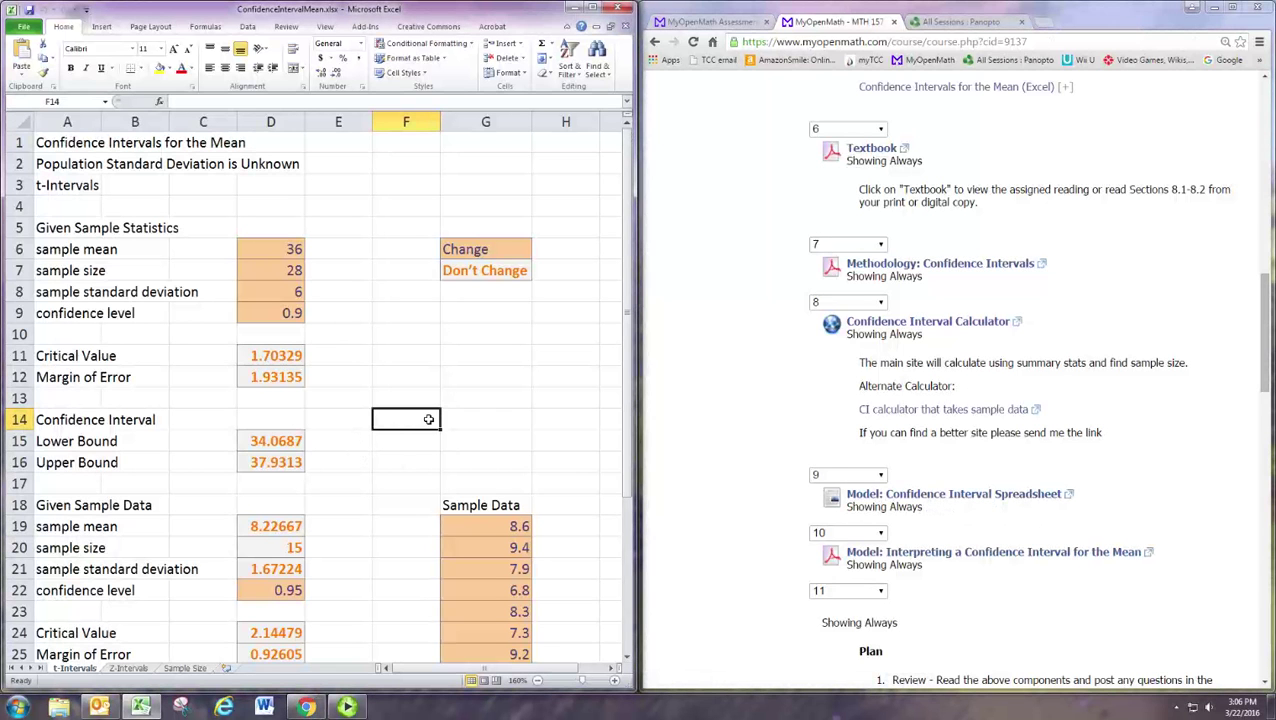
left_click(704, 21)
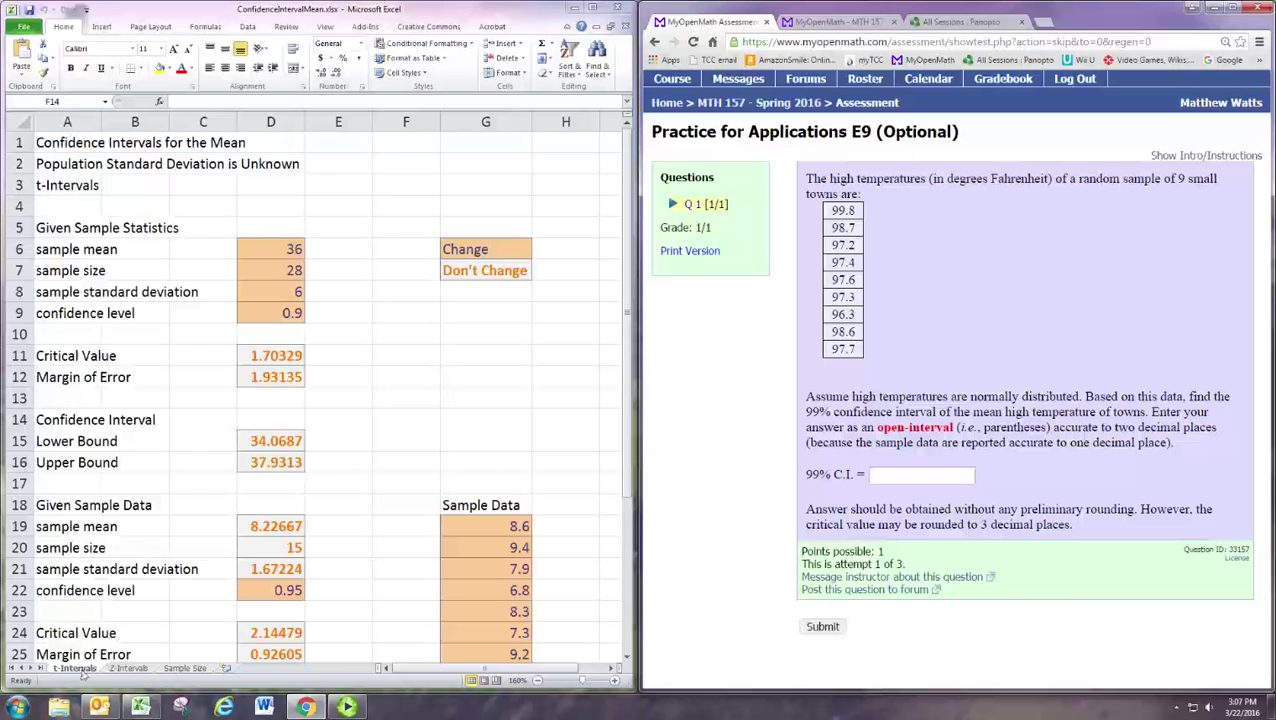
left_click(185, 669)
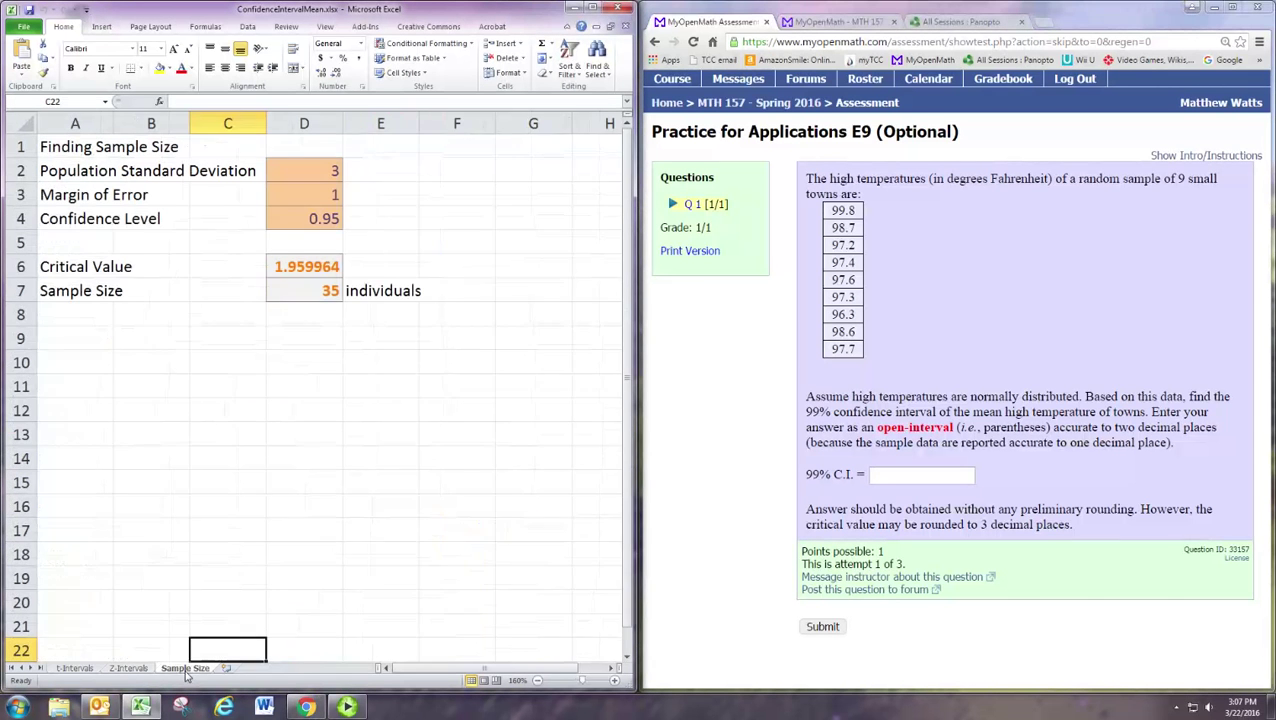
left_click(128, 668)
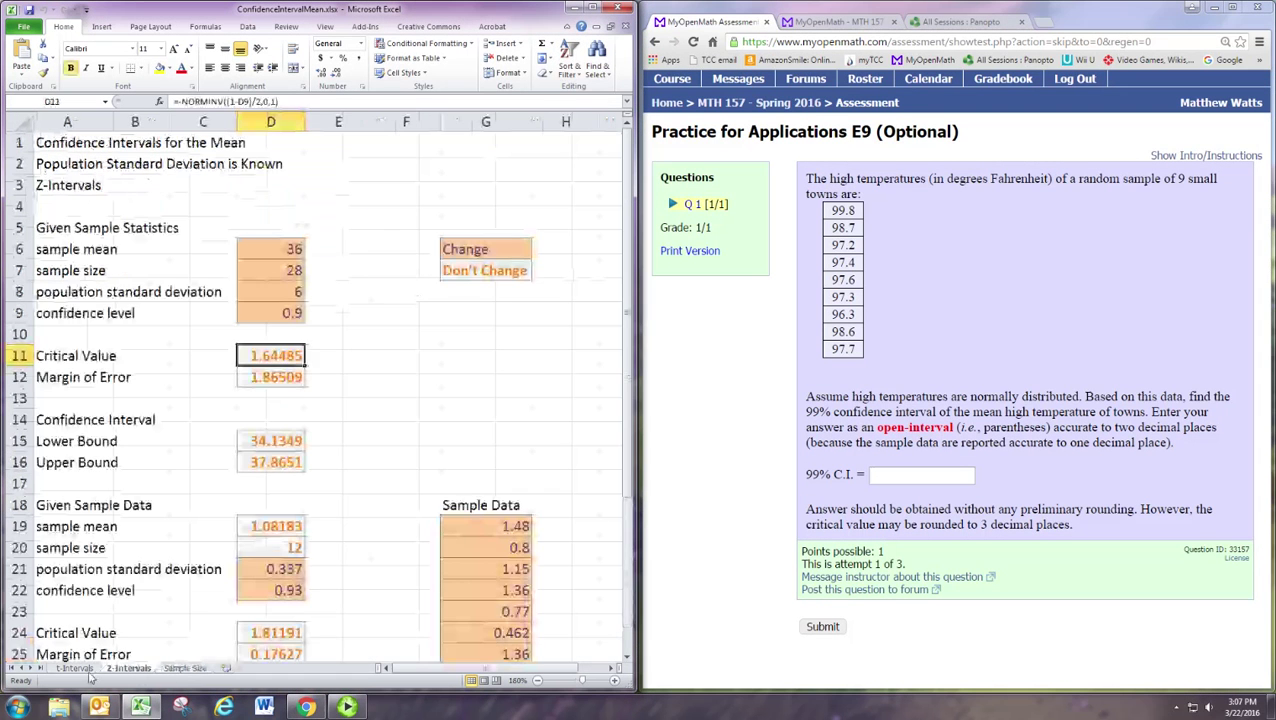
left_click(92, 669)
left_click(126, 668)
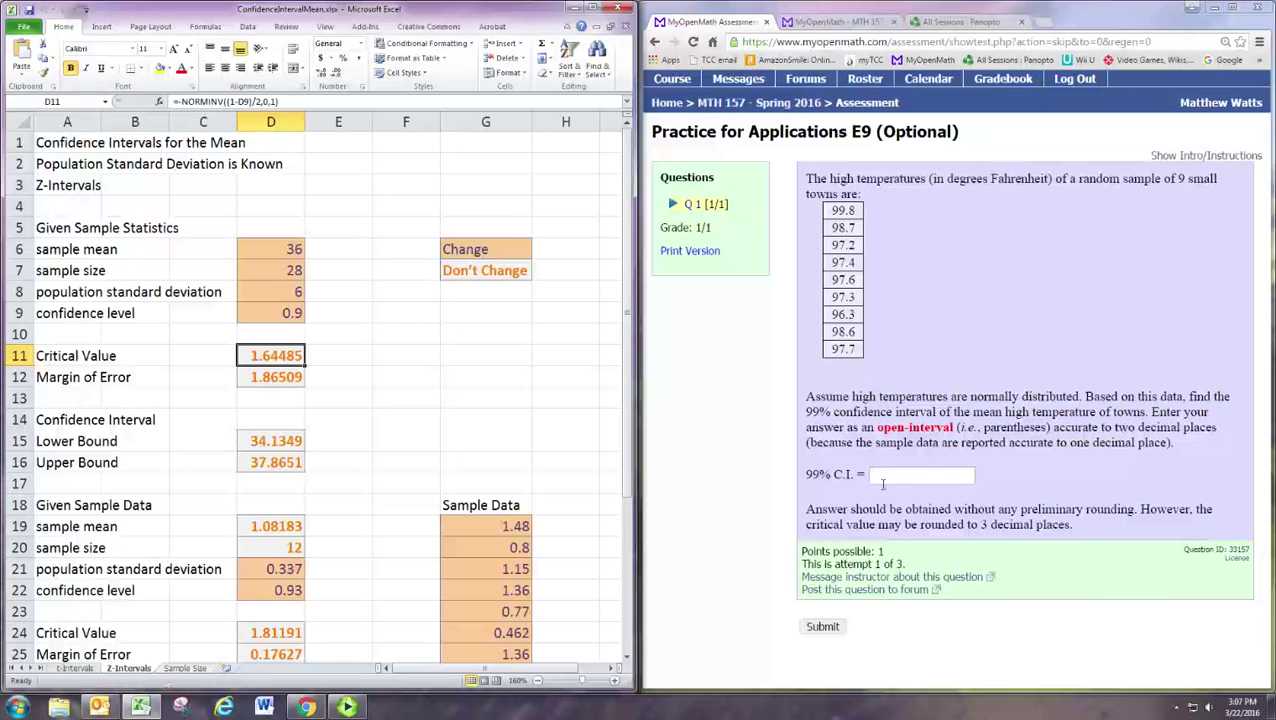
left_click(905, 477)
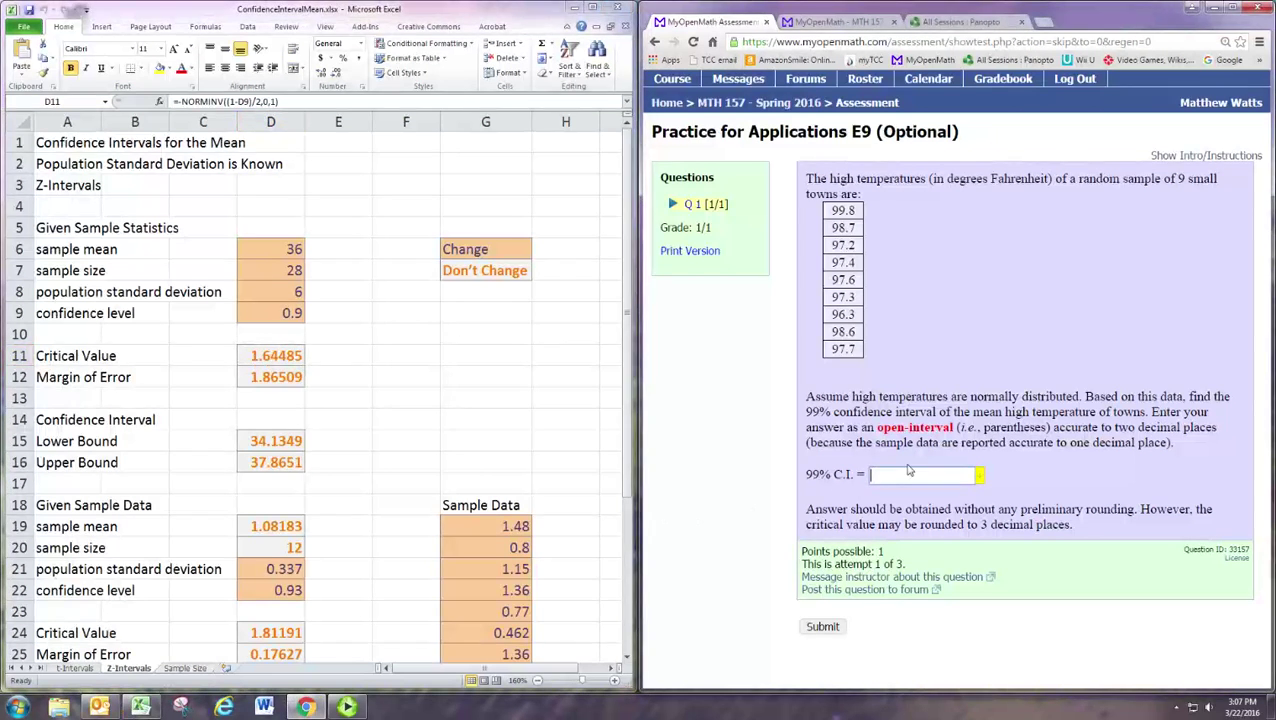
- On the t-Intervals sheet, enter the sample data 99.8, 98.7, 97.2 and 97.4 in cells G19 to G22
left_click(80, 669)
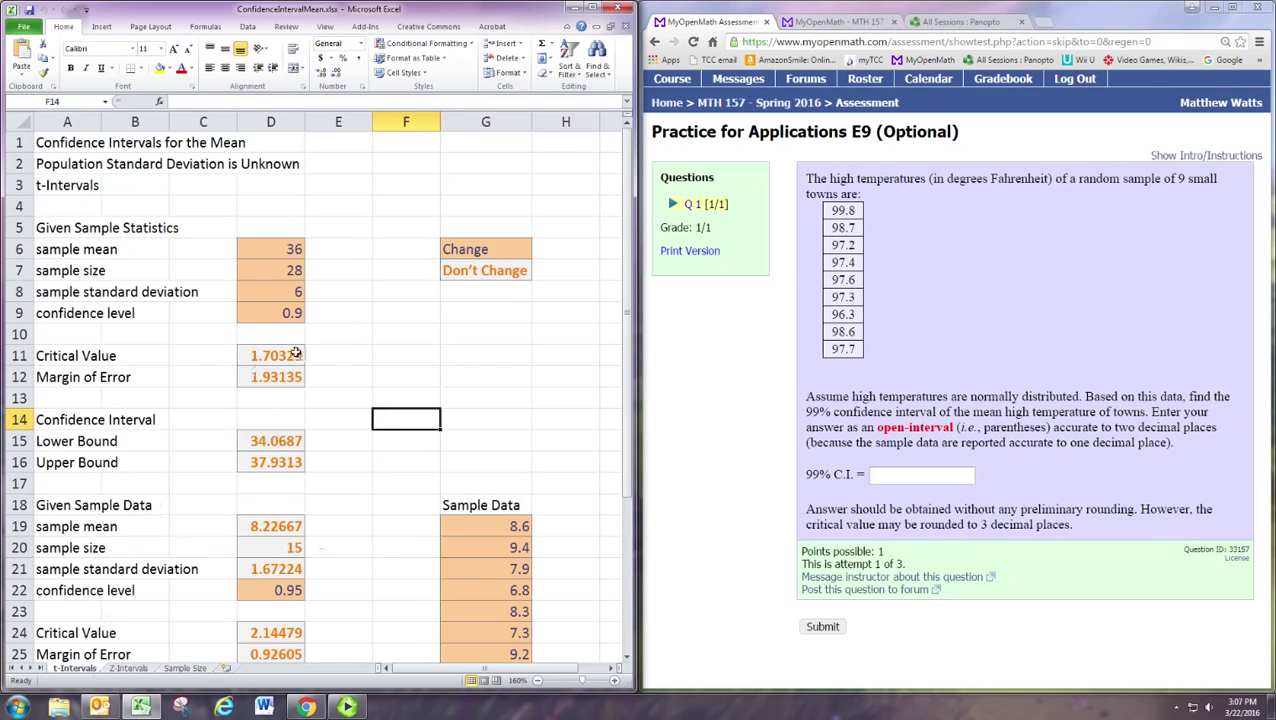
scroll(296, 353, "down", 3)
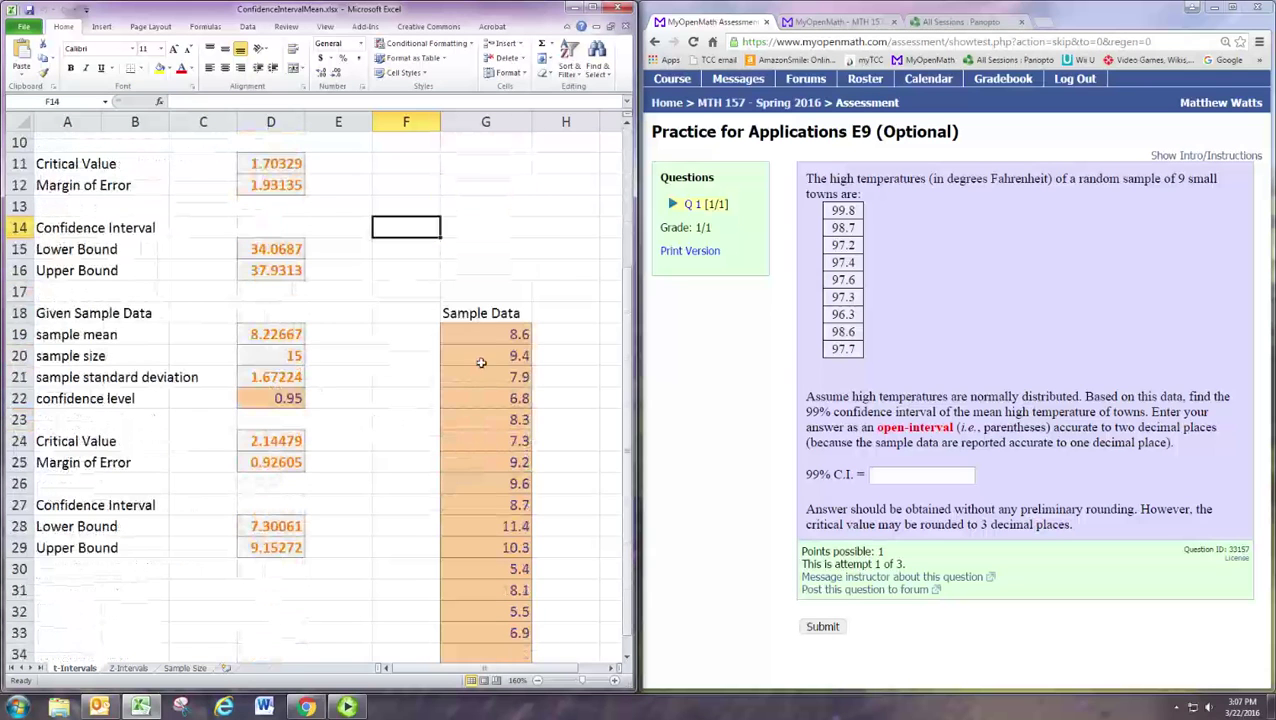
left_click(491, 341)
type("99.8")
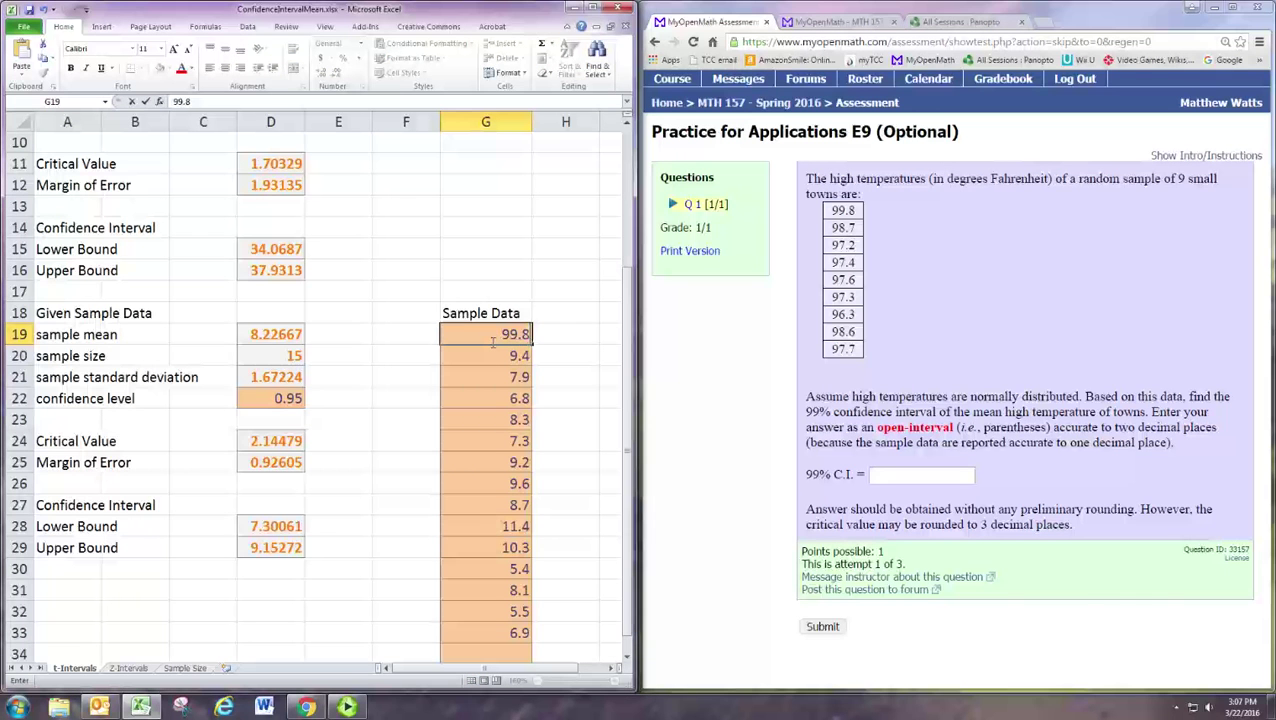
key("Return")
type("98.7")
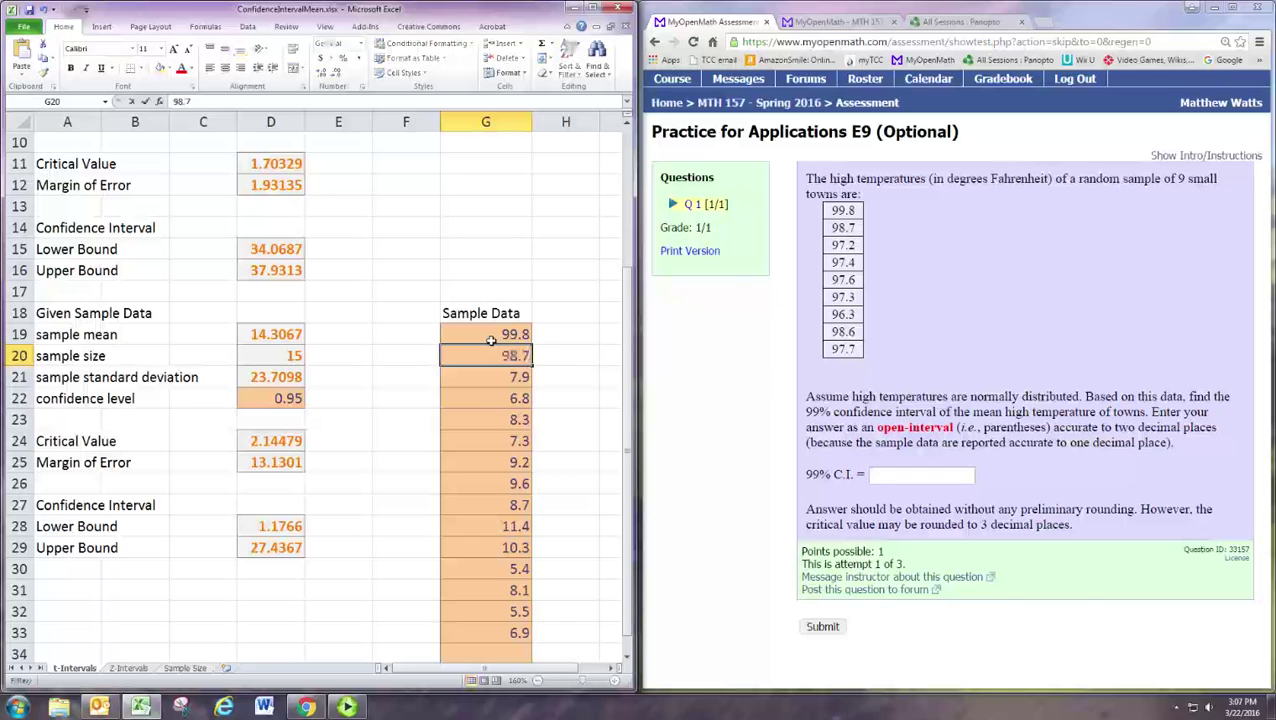
key("Return")
type("97.2")
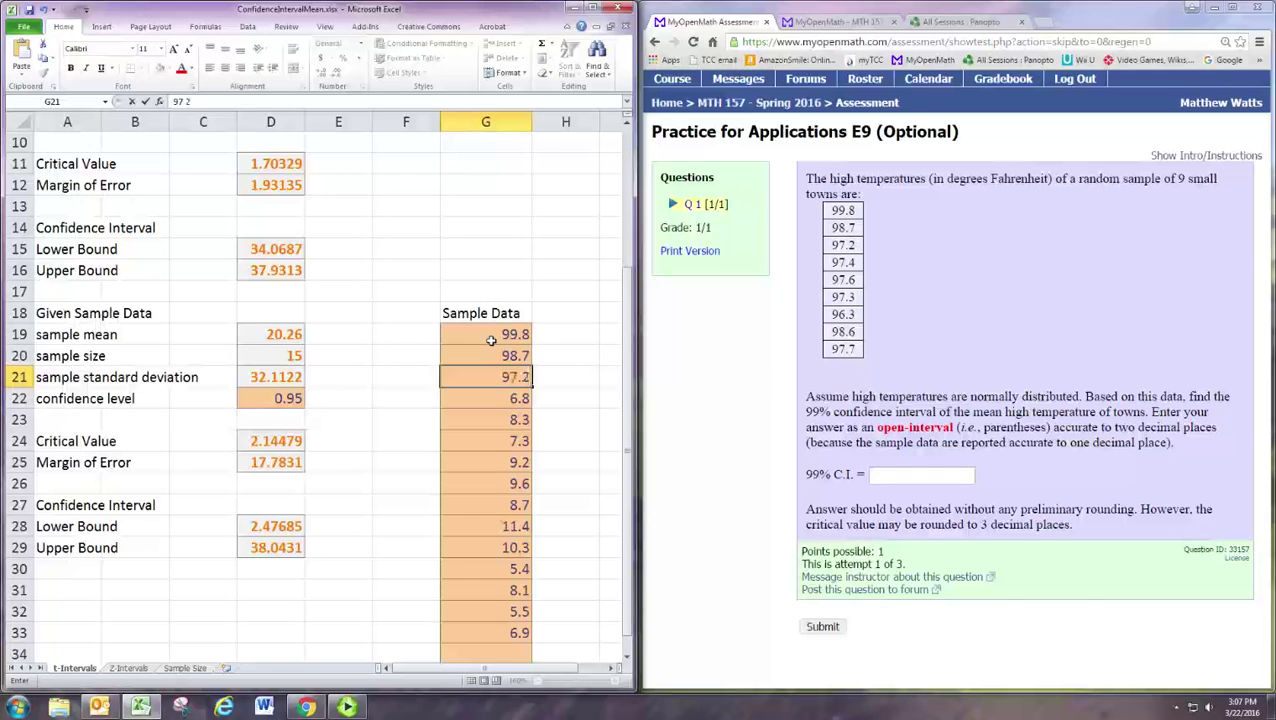
key("Return")
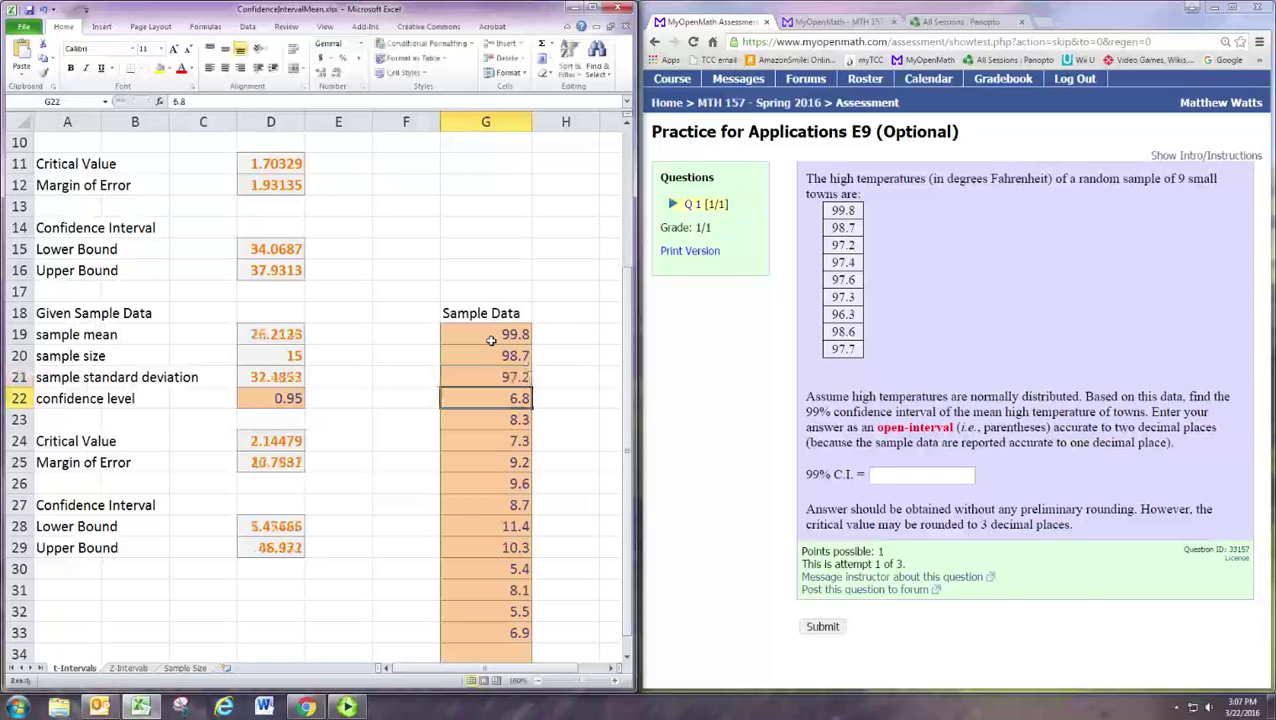
type("97.4")
key("Return")
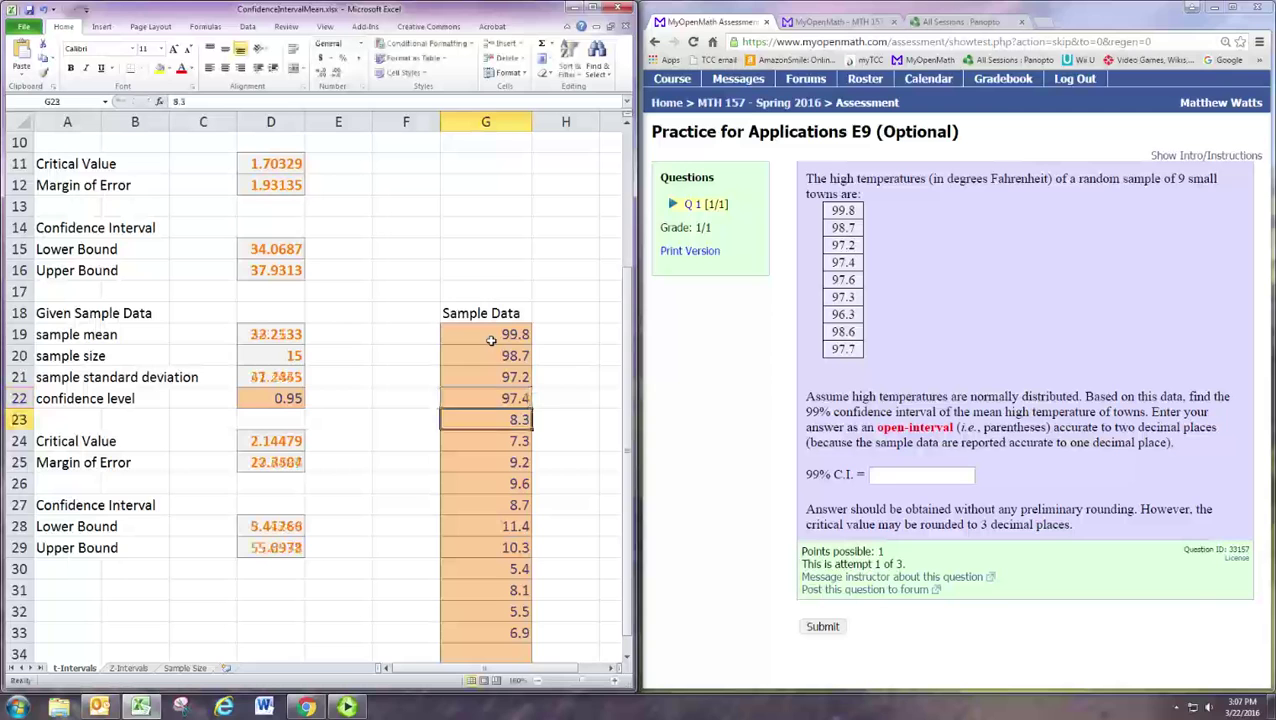
- Continue the sample data with 97.6, 97.3, 96.3, 98.6 and 97.7 in cells G23 to G27
type("97.6")
key("Return")
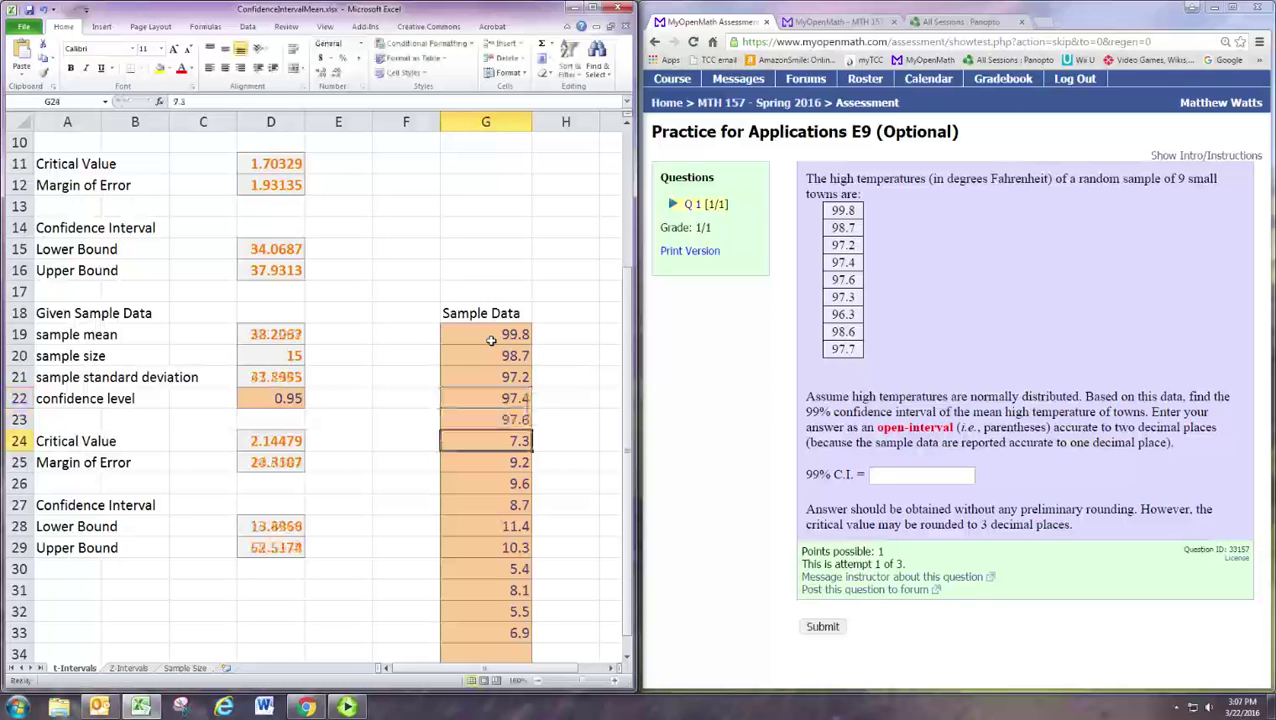
type("97.3")
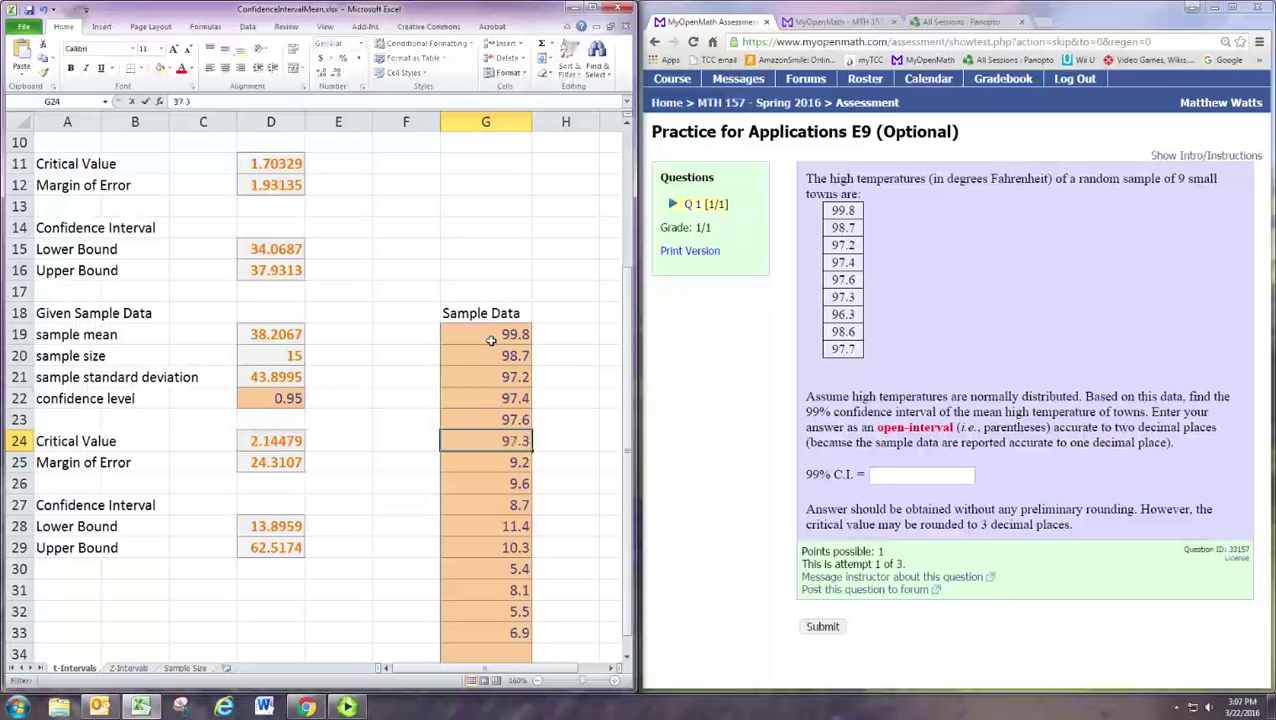
key("Return")
type("96.3")
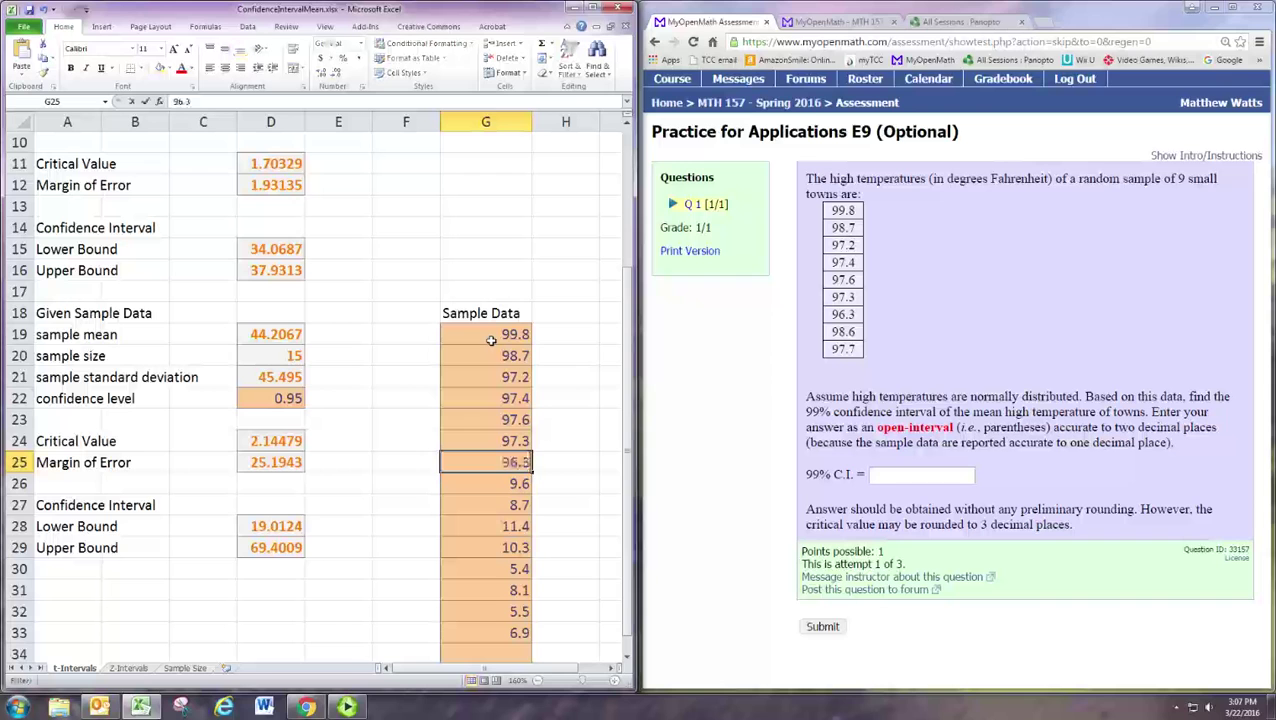
key("Return")
type("98.6")
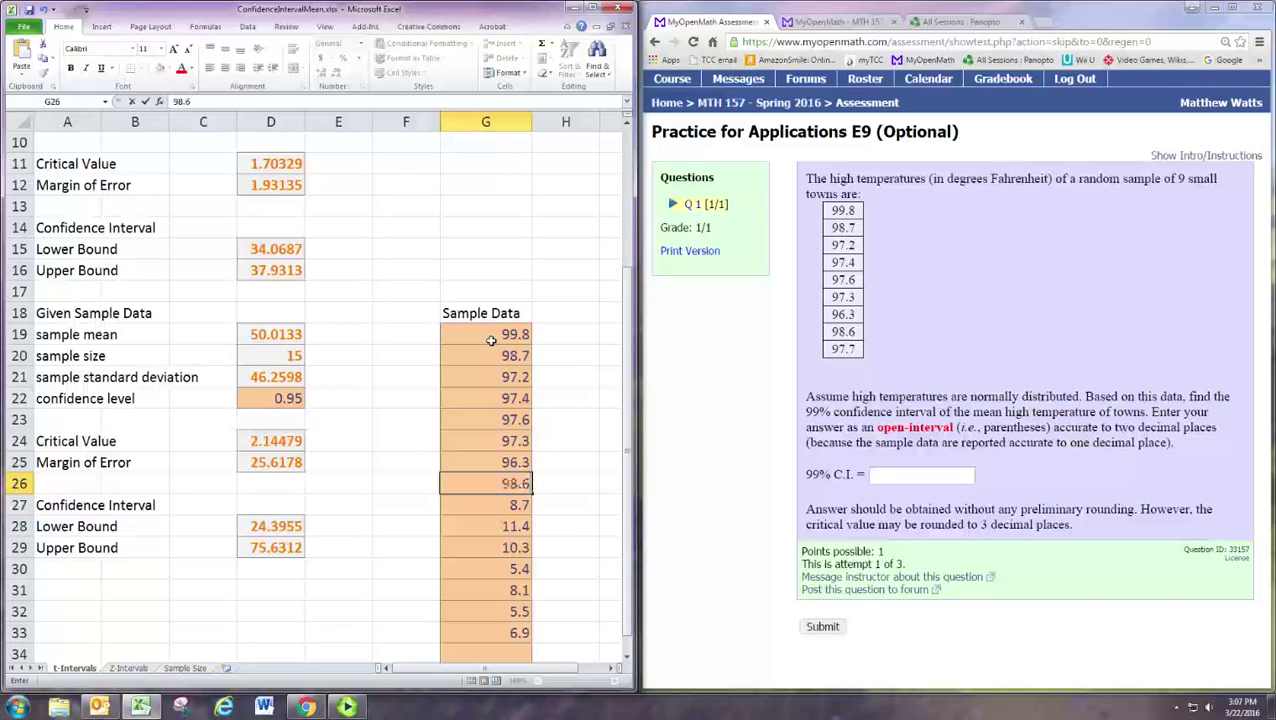
key("Return")
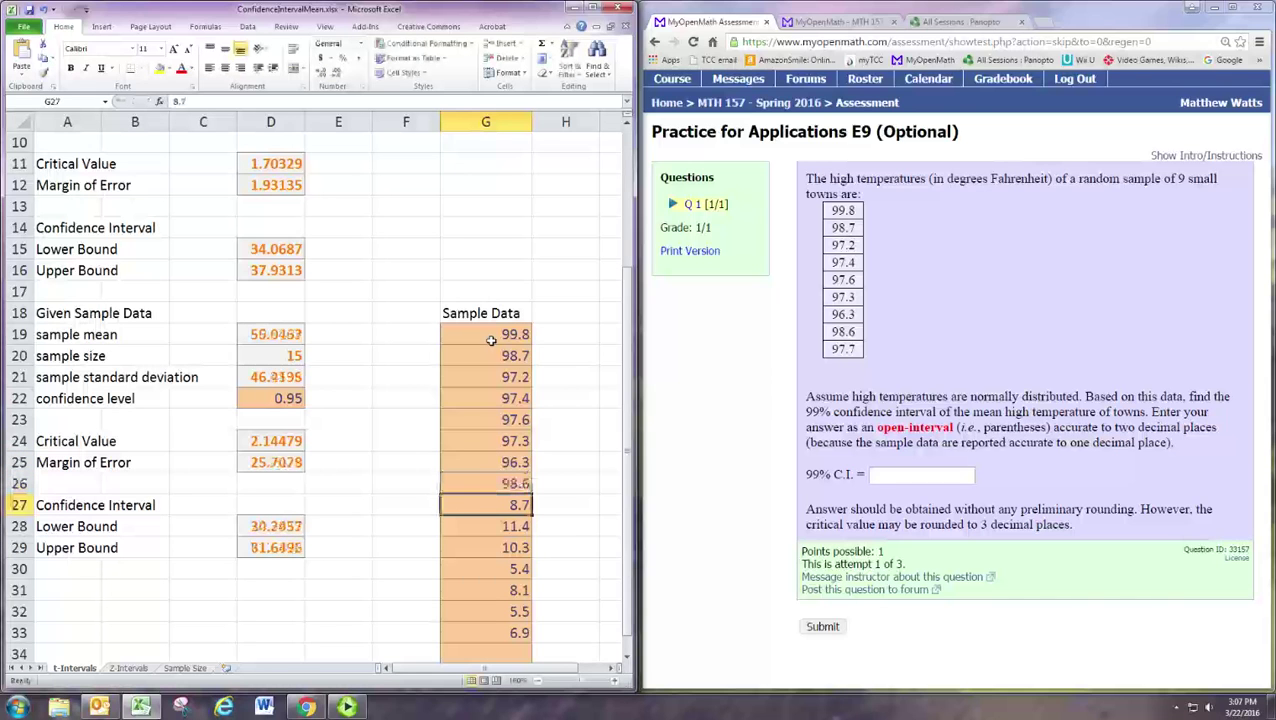
type("97.7")
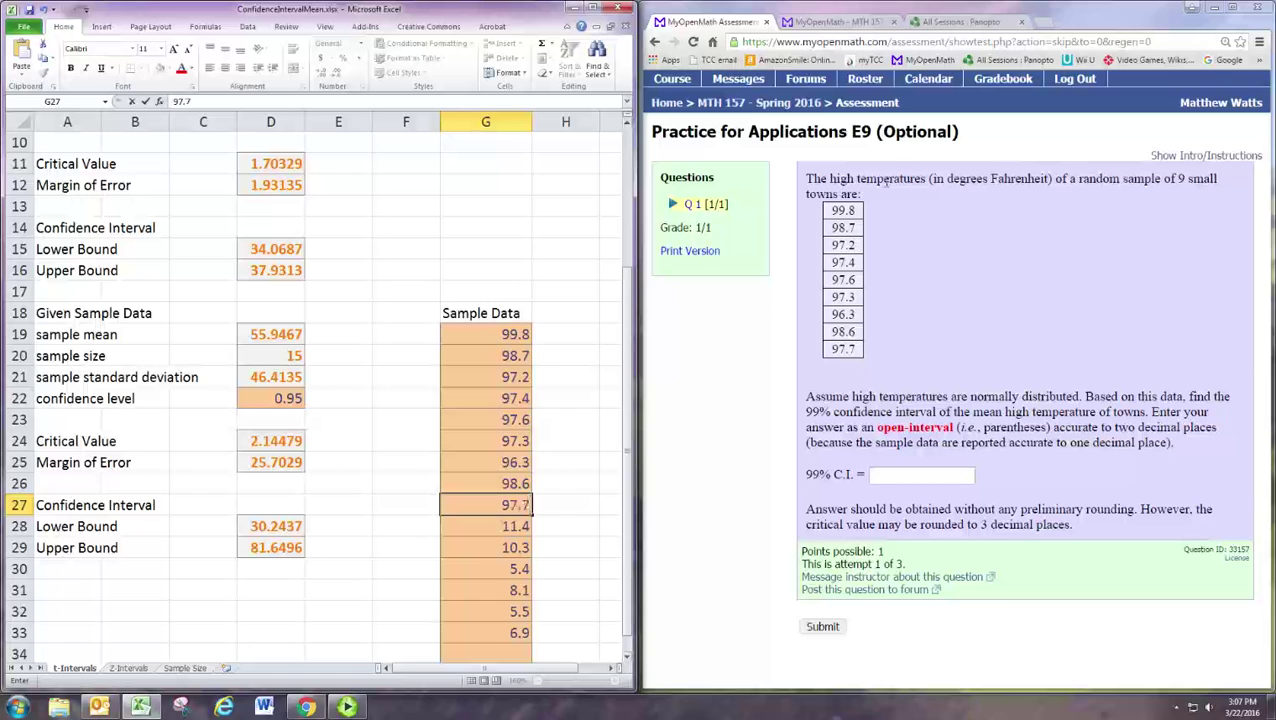
- Try to copy the question's temperature list into the sample data column at G19, and undo the paste
left_click_drag(826, 210, 846, 376)
left_click(502, 335)
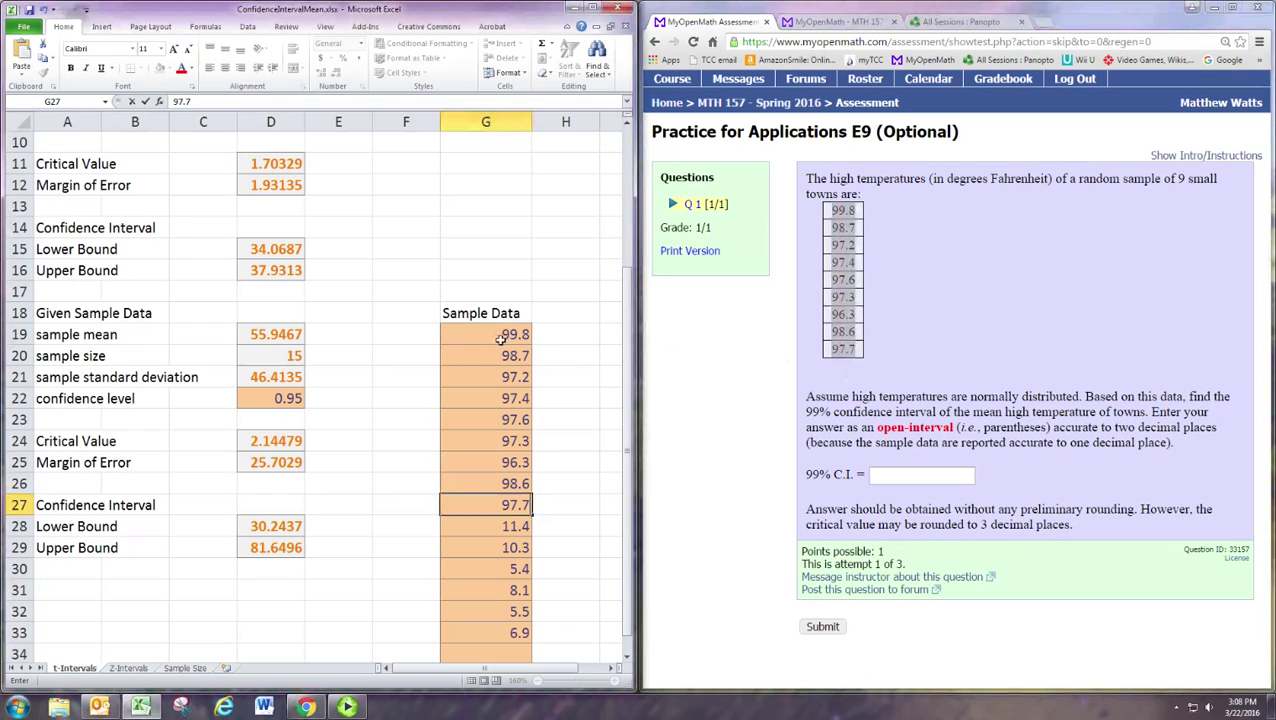
left_click(504, 335)
type("99.898.797.297.497.697.396.398.697.7")
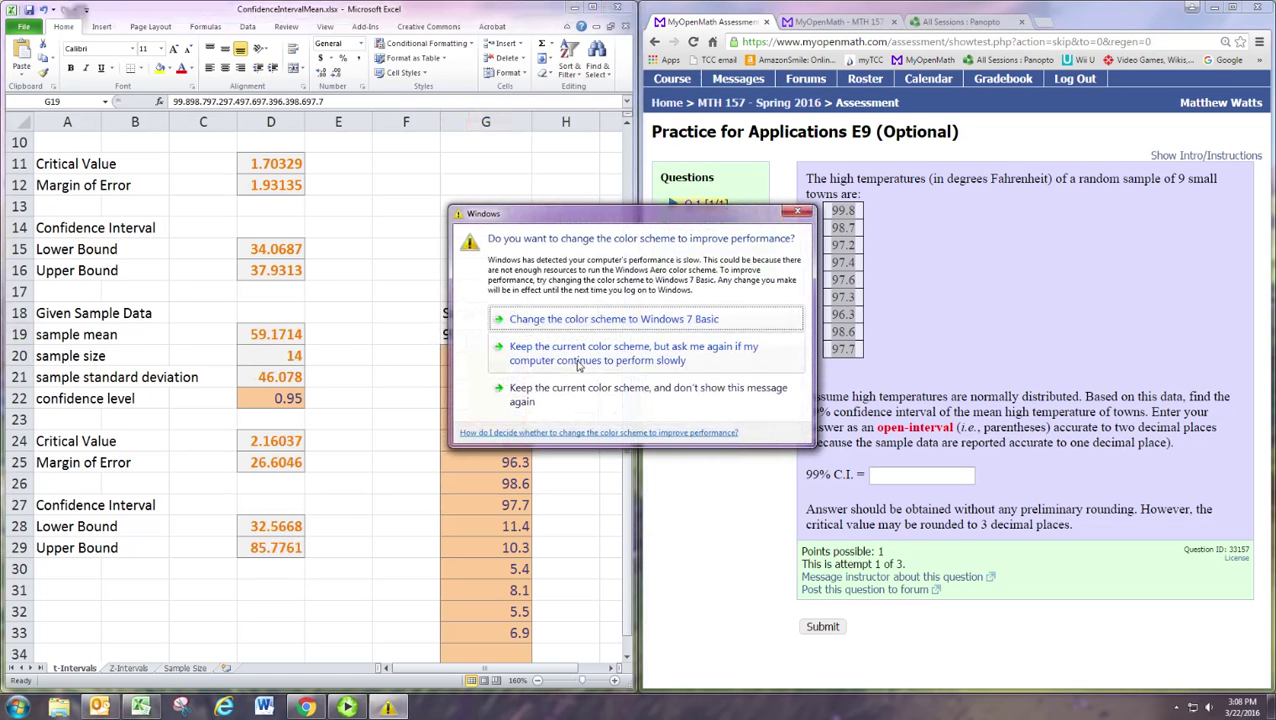
left_click(560, 388)
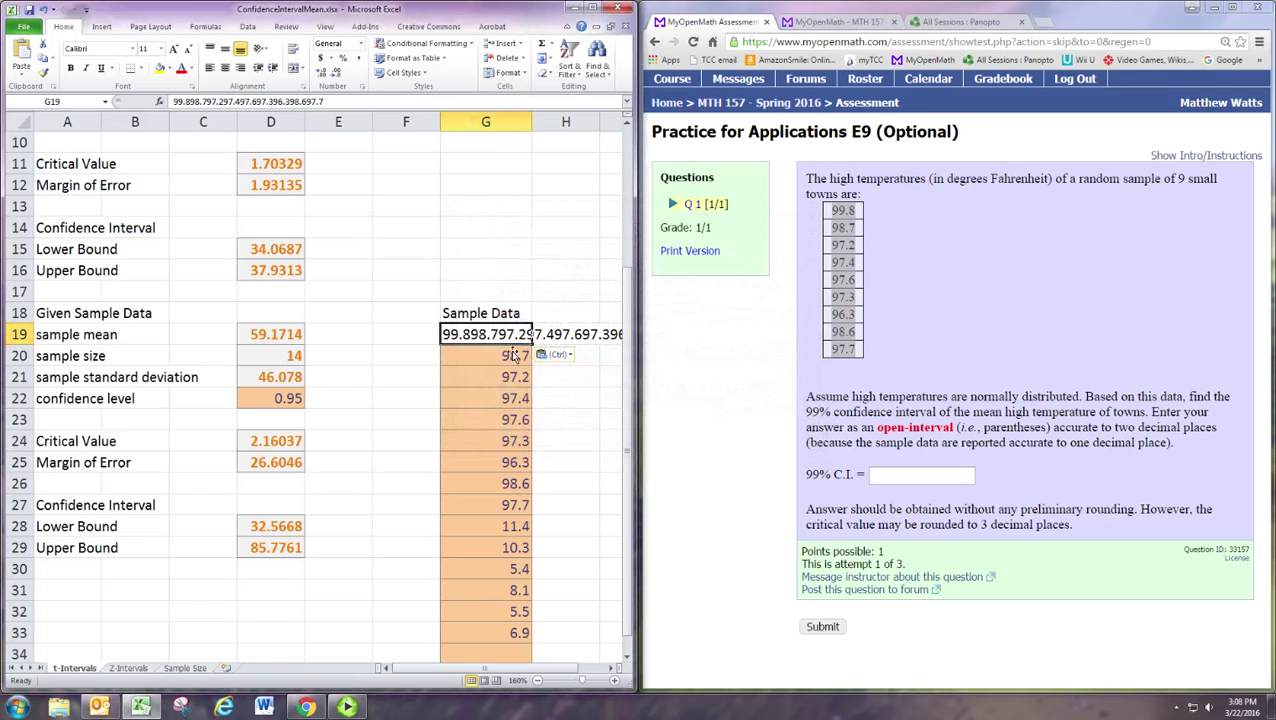
key("ctrl+z")
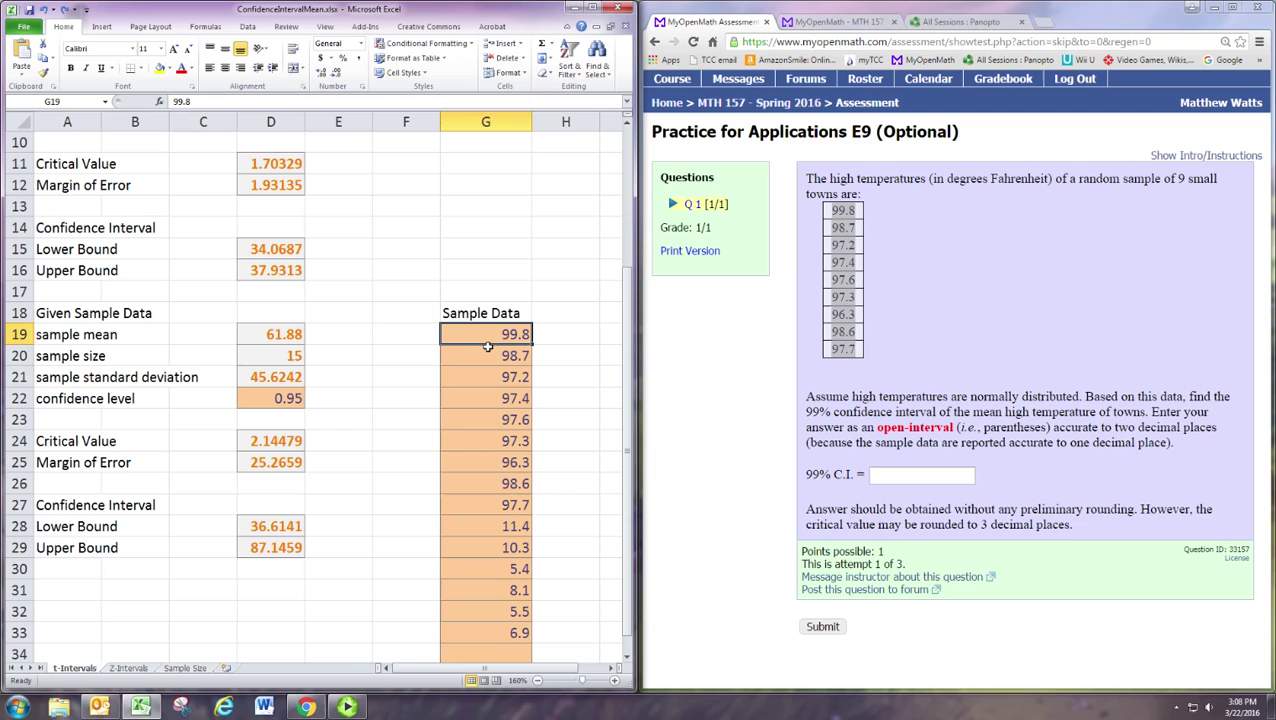
- Clear the leftover sample values from cells G28 to G33 below the new data
left_click(505, 532)
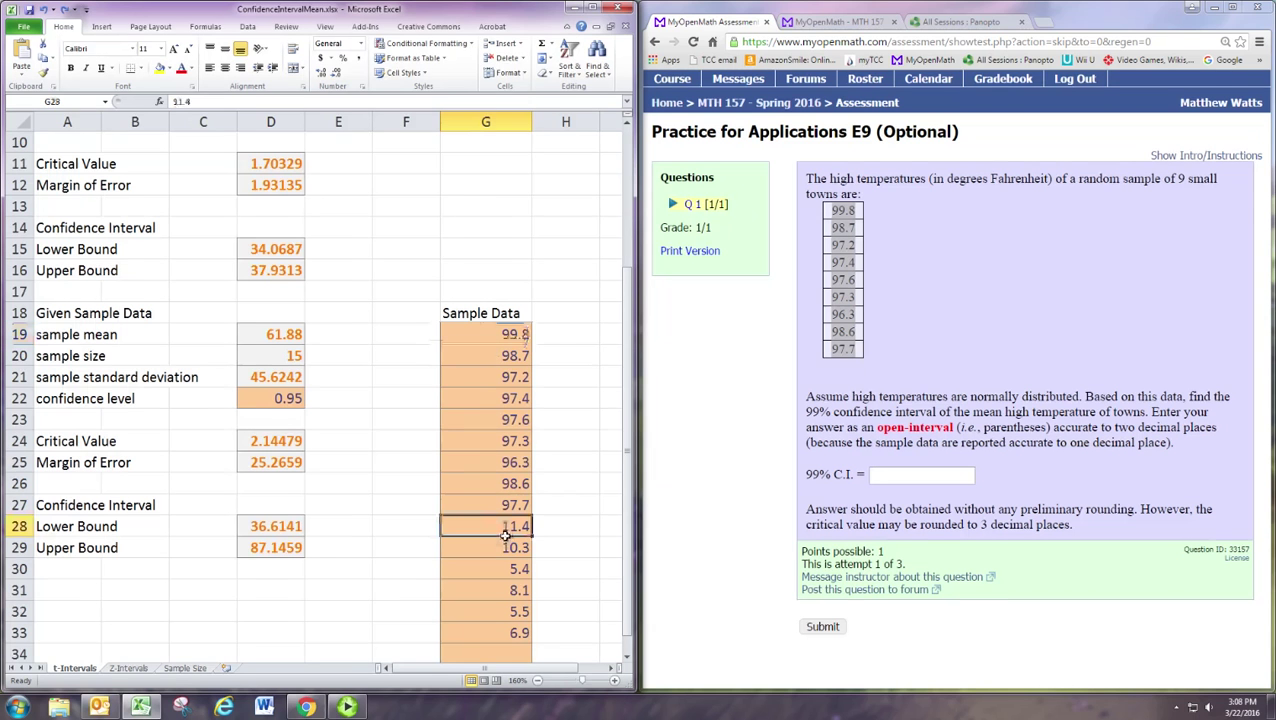
key("Delete")
key("Down")
key("Delete")
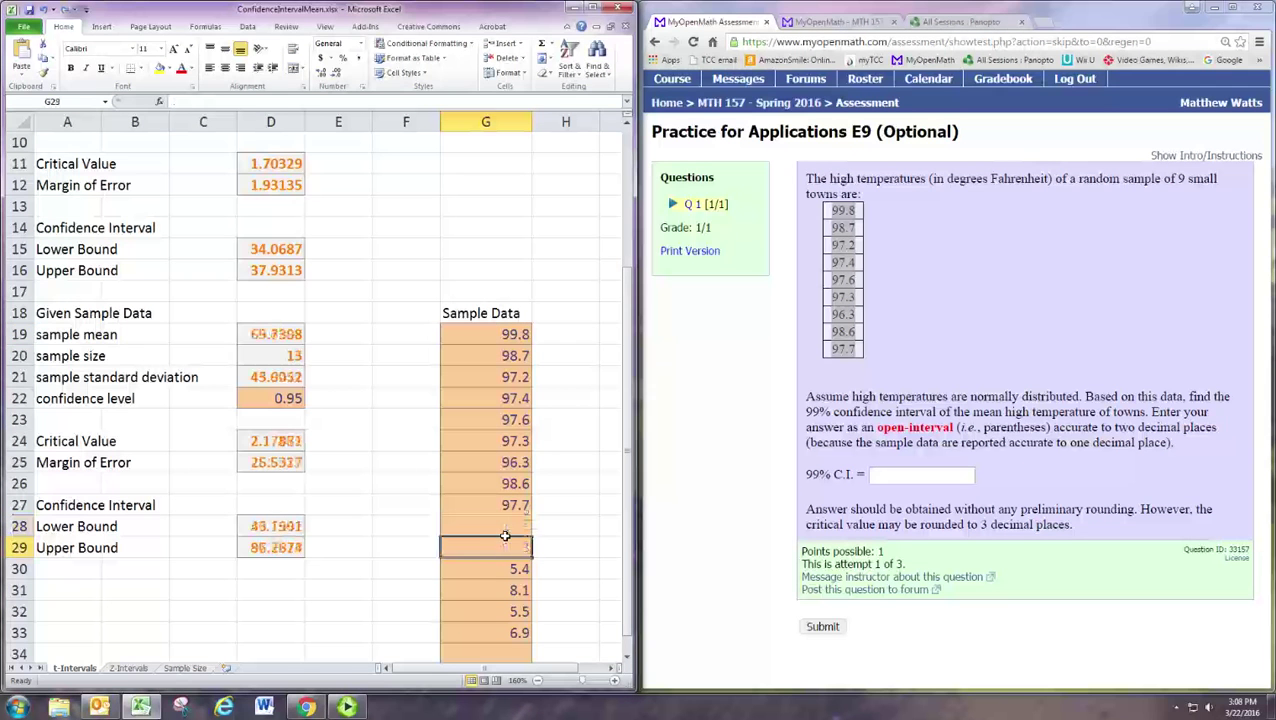
key("Down")
key("Delete")
key("Down")
key("Delete")
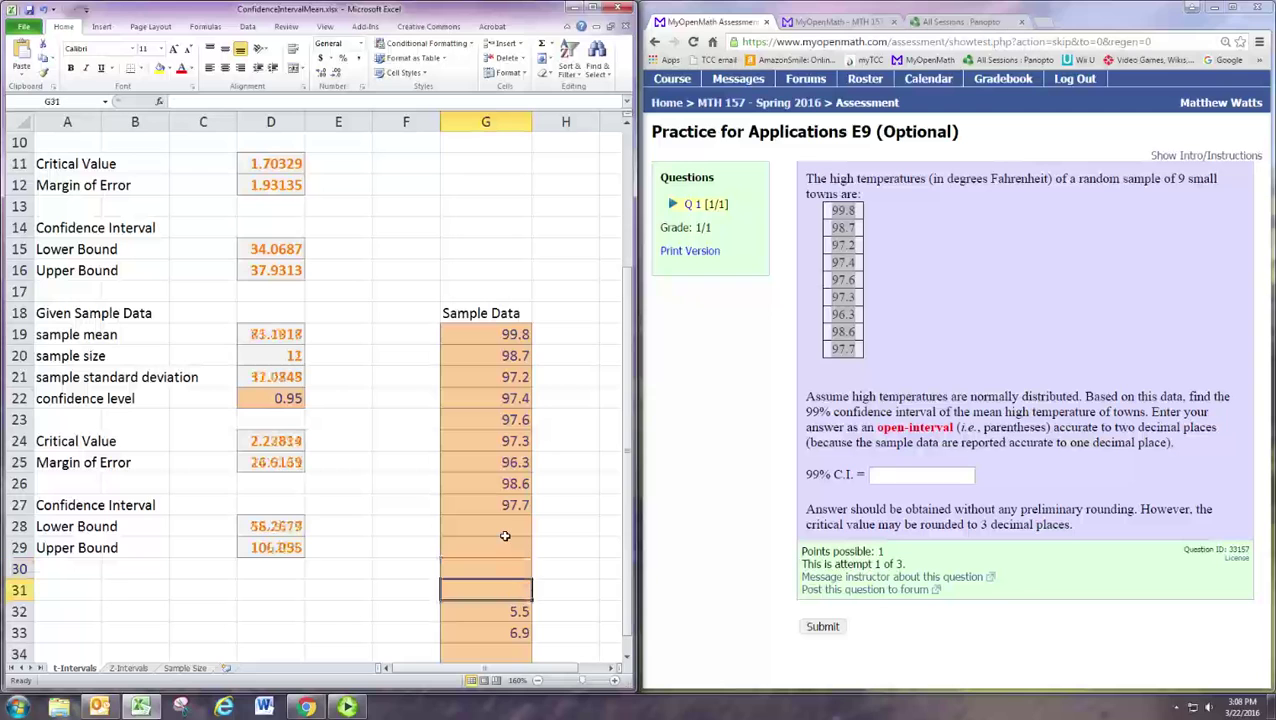
key("Down")
key("Delete")
key("Down")
key("Delete")
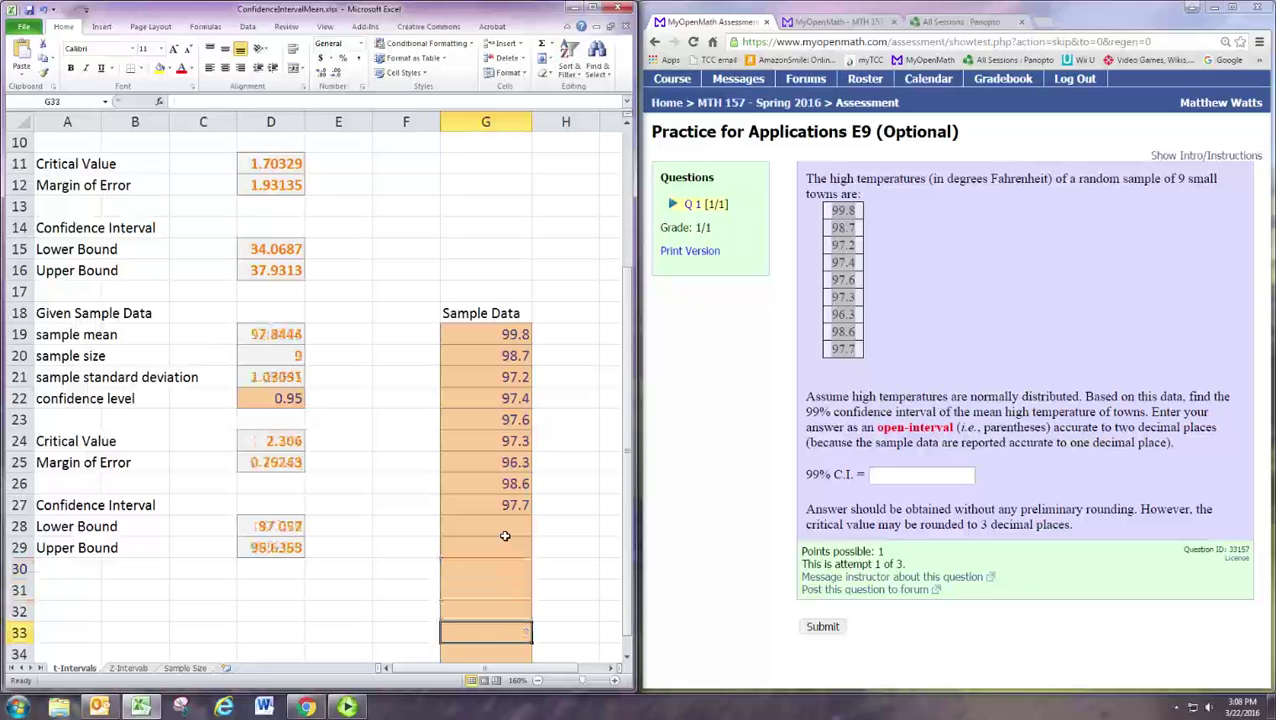
- Check the sample data in G19 to G27 against the temperatures listed in the question
key("Up")
key("Up")
key("Up")
key("Up")
key("Up")
key("Up")
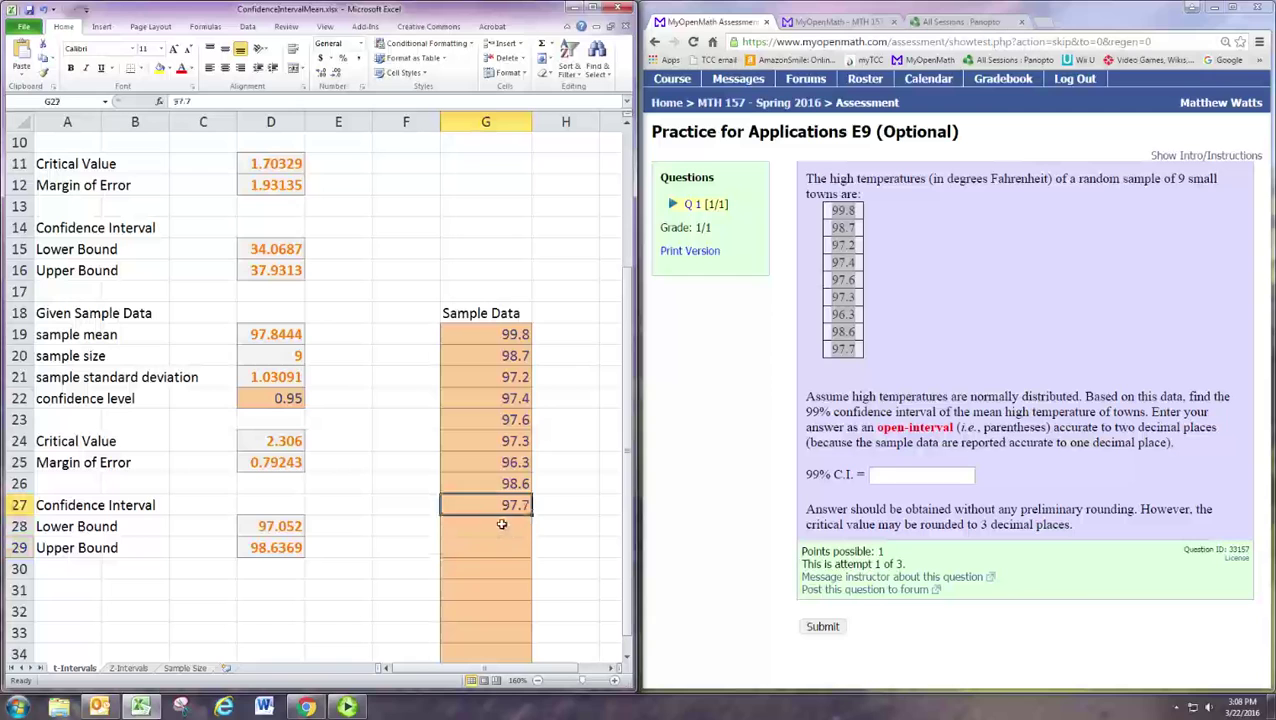
left_click_drag(477, 341, 472, 522)
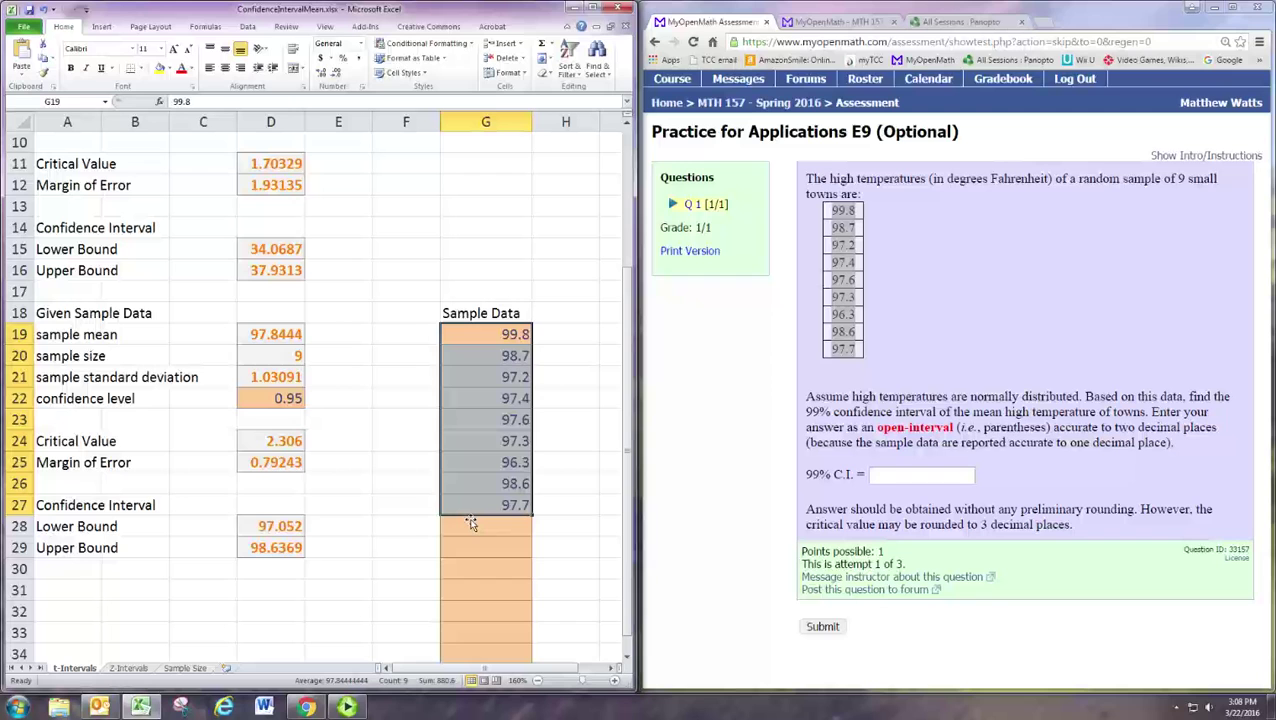
left_click(894, 264)
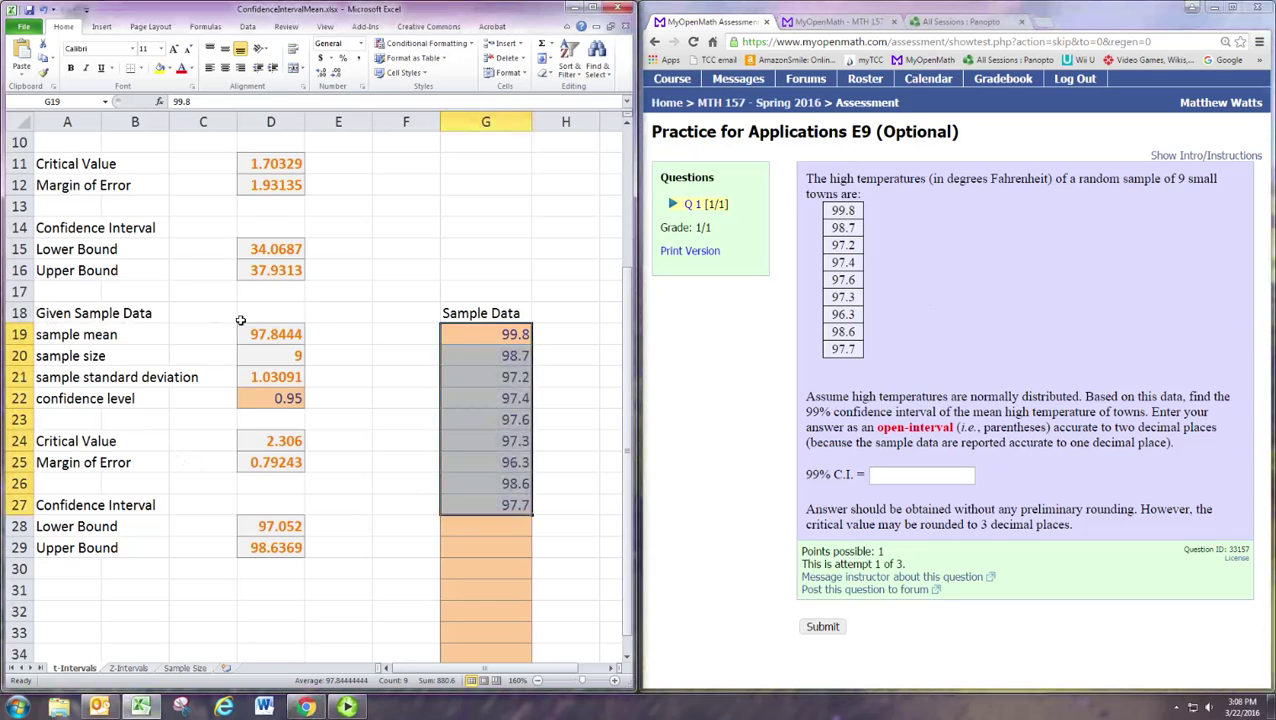
- Examine the Given Sample Data section, including the sample mean, sample size and standard deviation formulas in D19 to D21
left_click(8, 320)
left_click(12, 314)
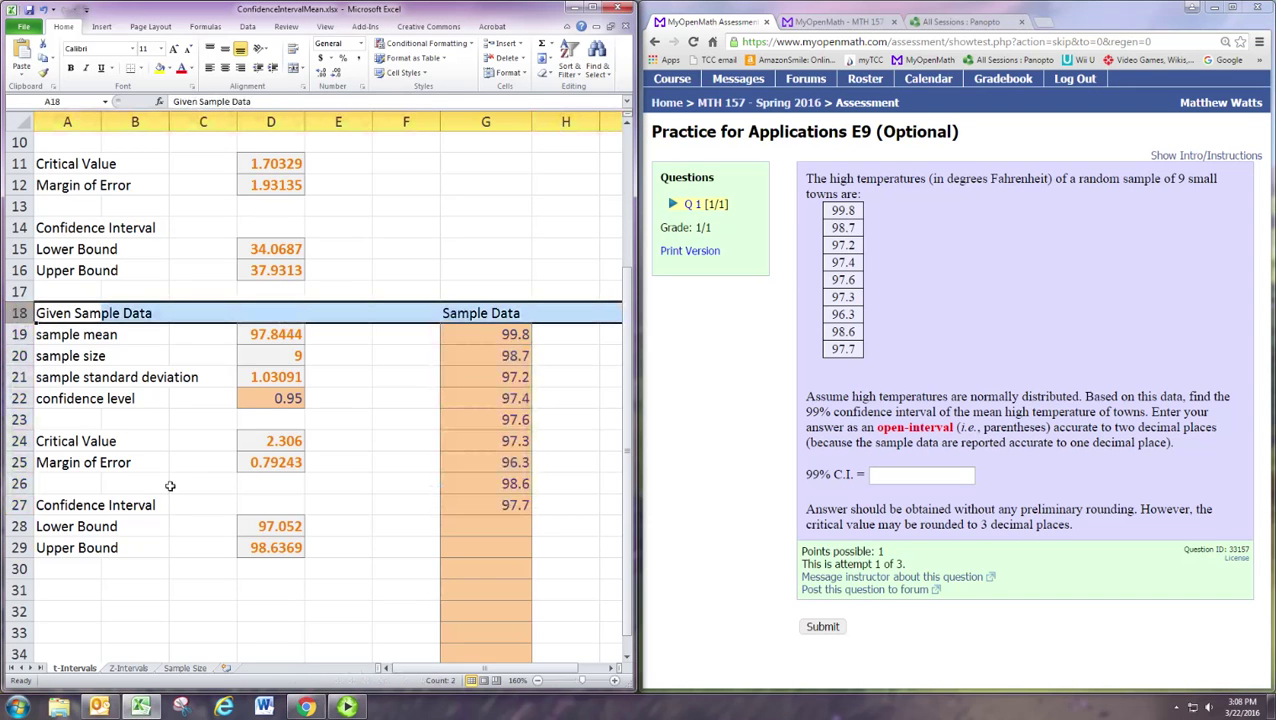
scroll(181, 455, "down", 1)
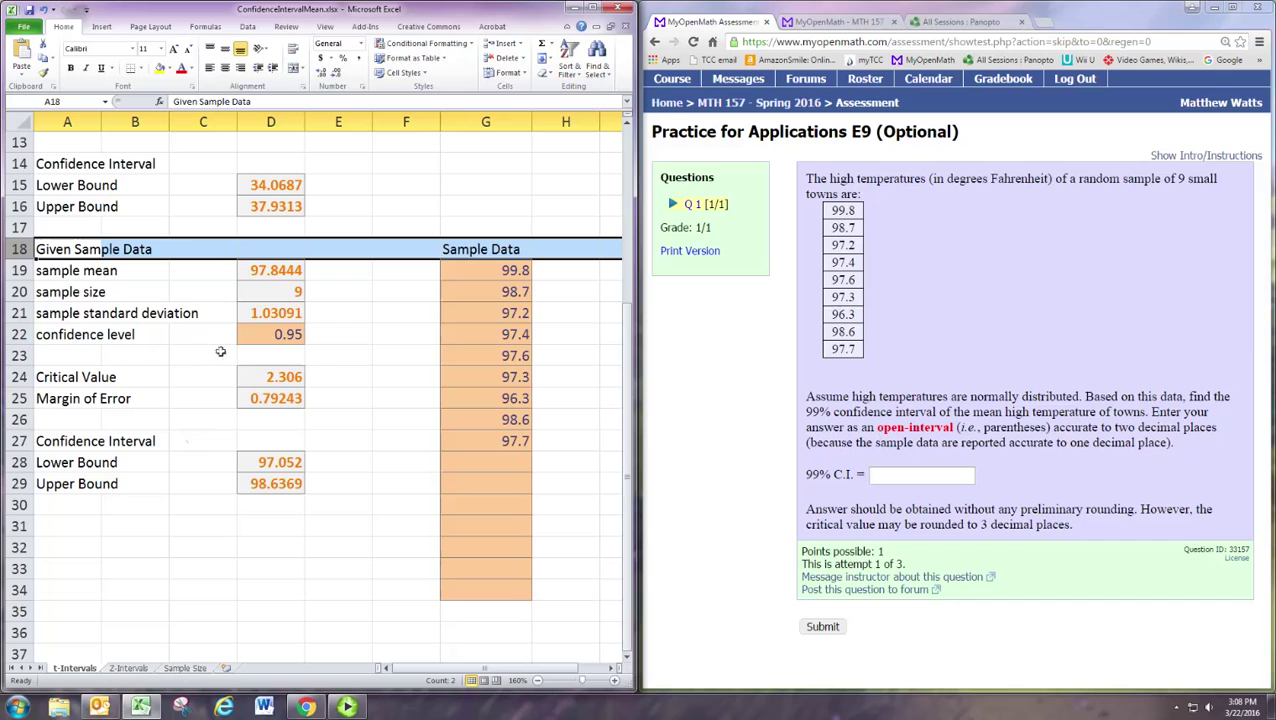
left_click(290, 276)
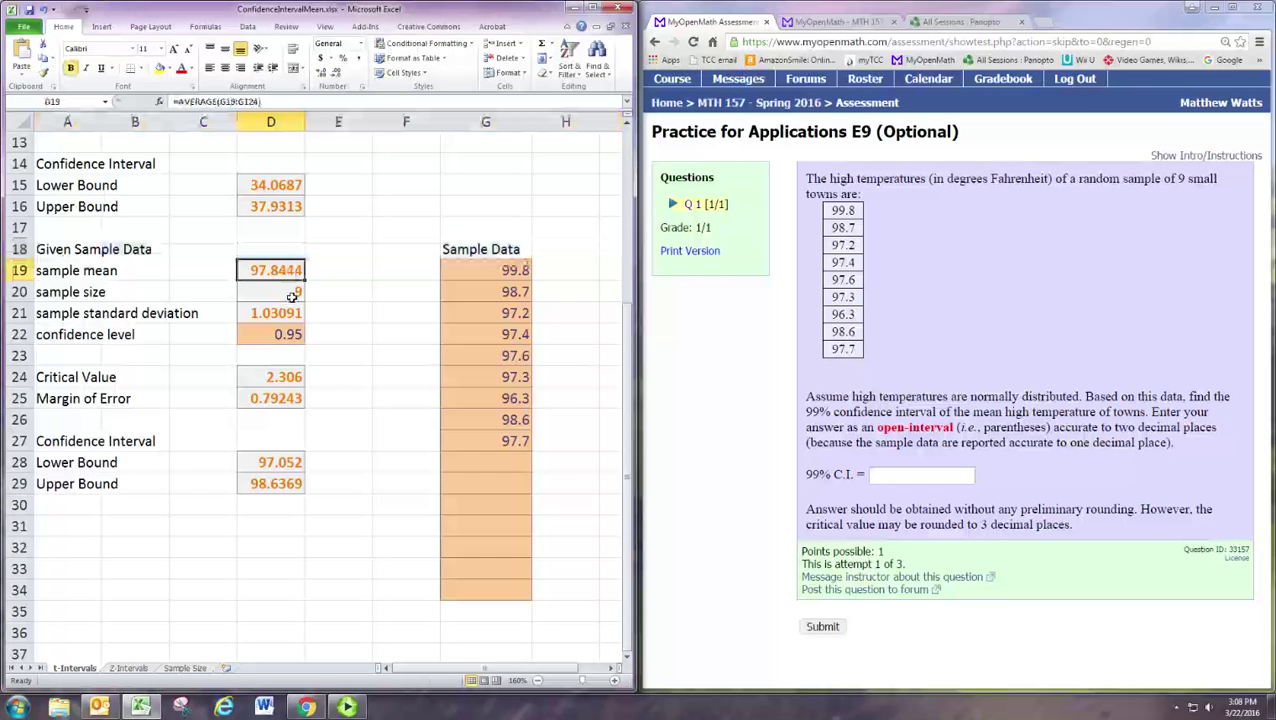
left_click(292, 295)
left_click(292, 318)
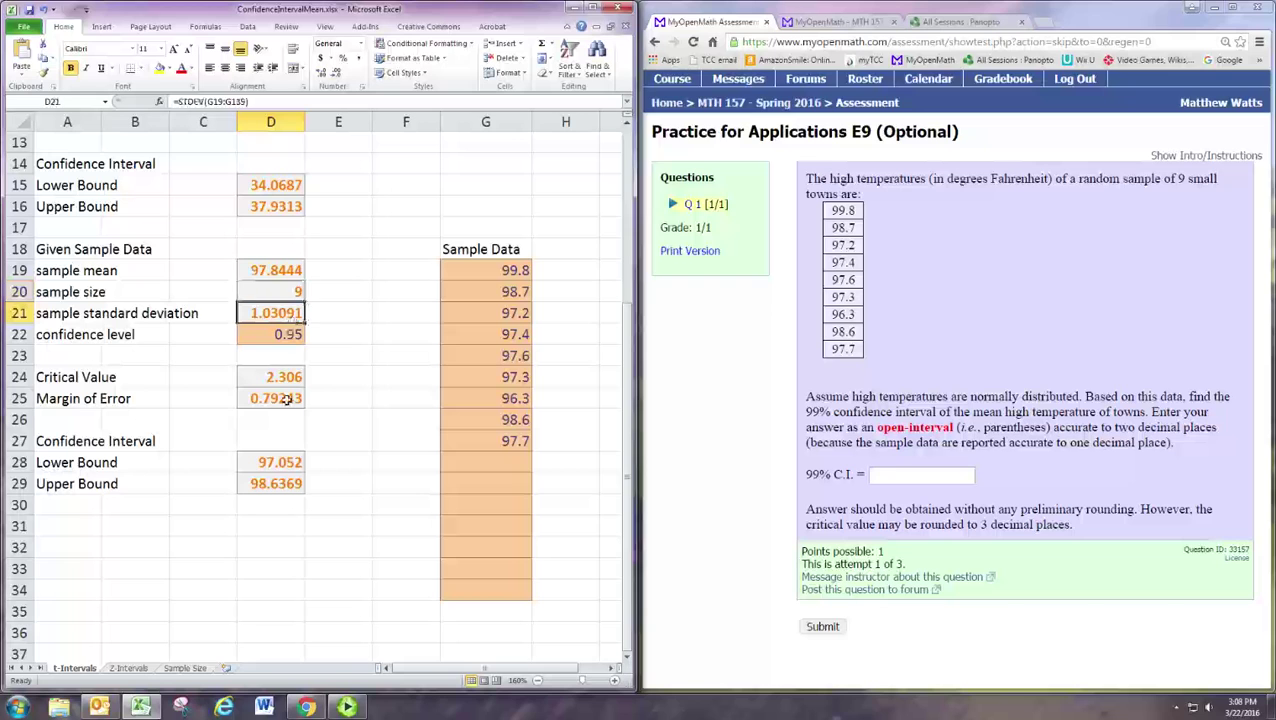
- Set the confidence level in D22 of the Given Sample Data section to 0.99
left_click(286, 338)
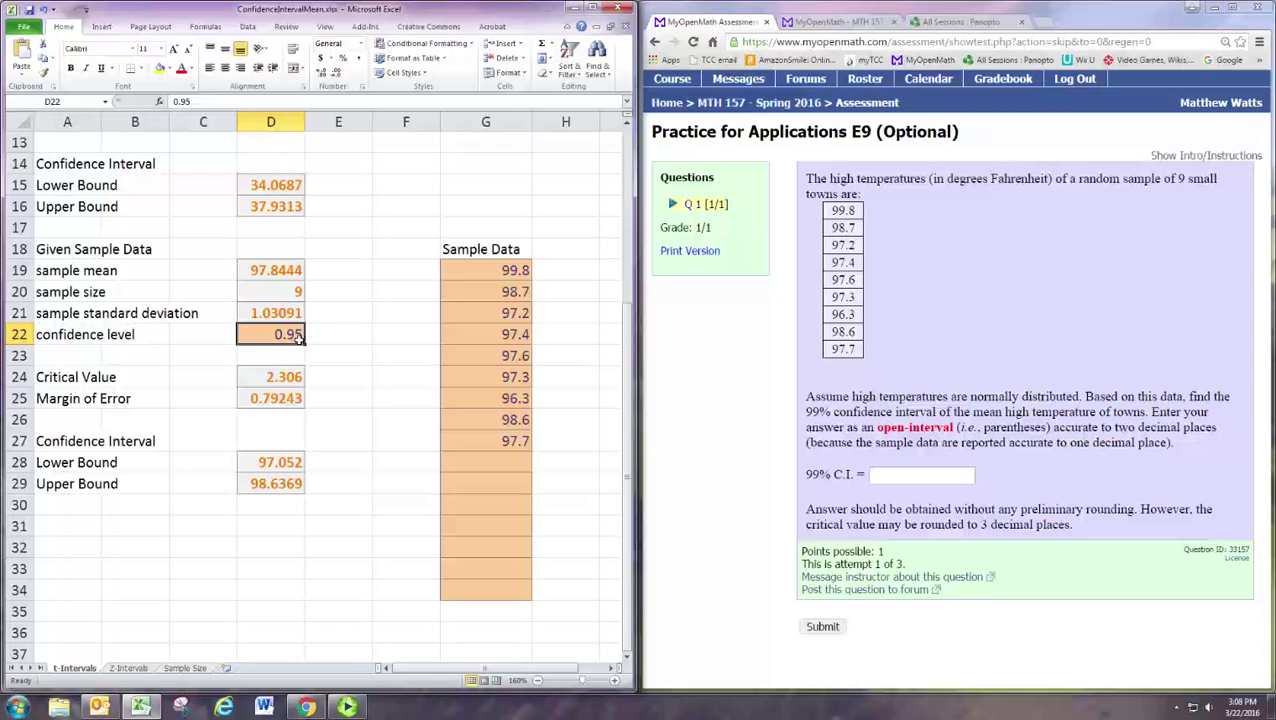
double_click(298, 338)
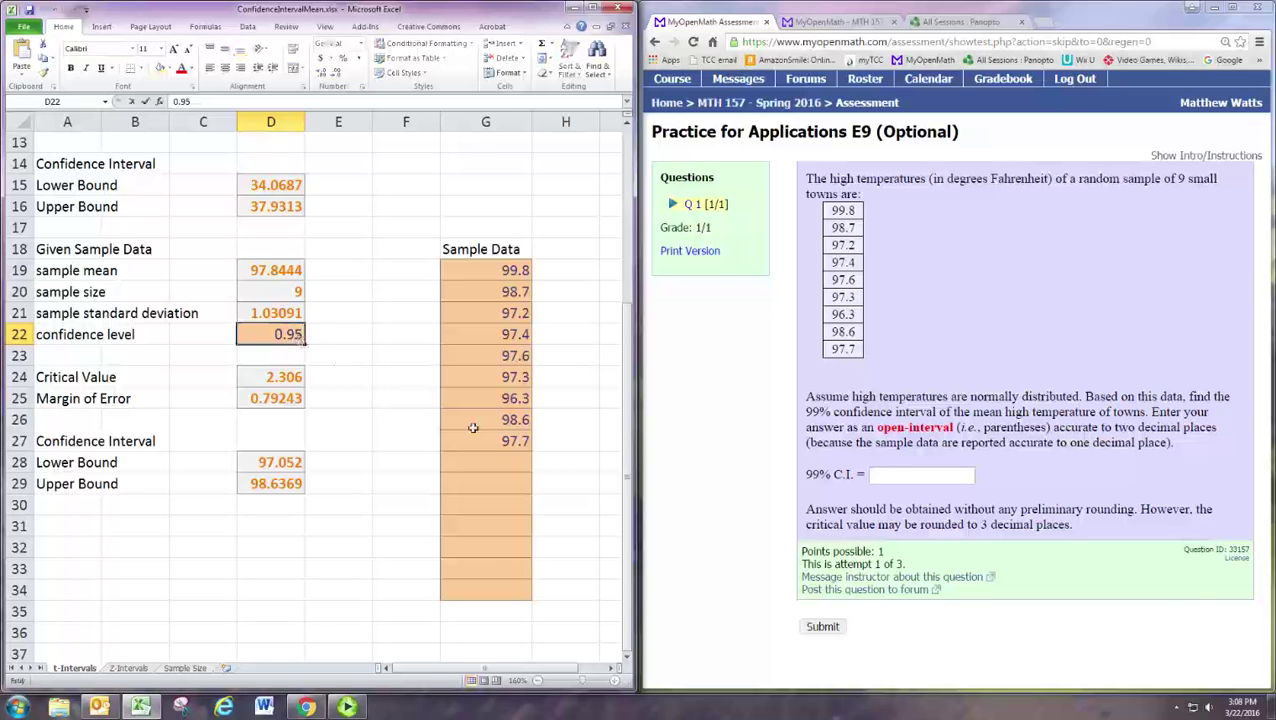
key("BackSpace")
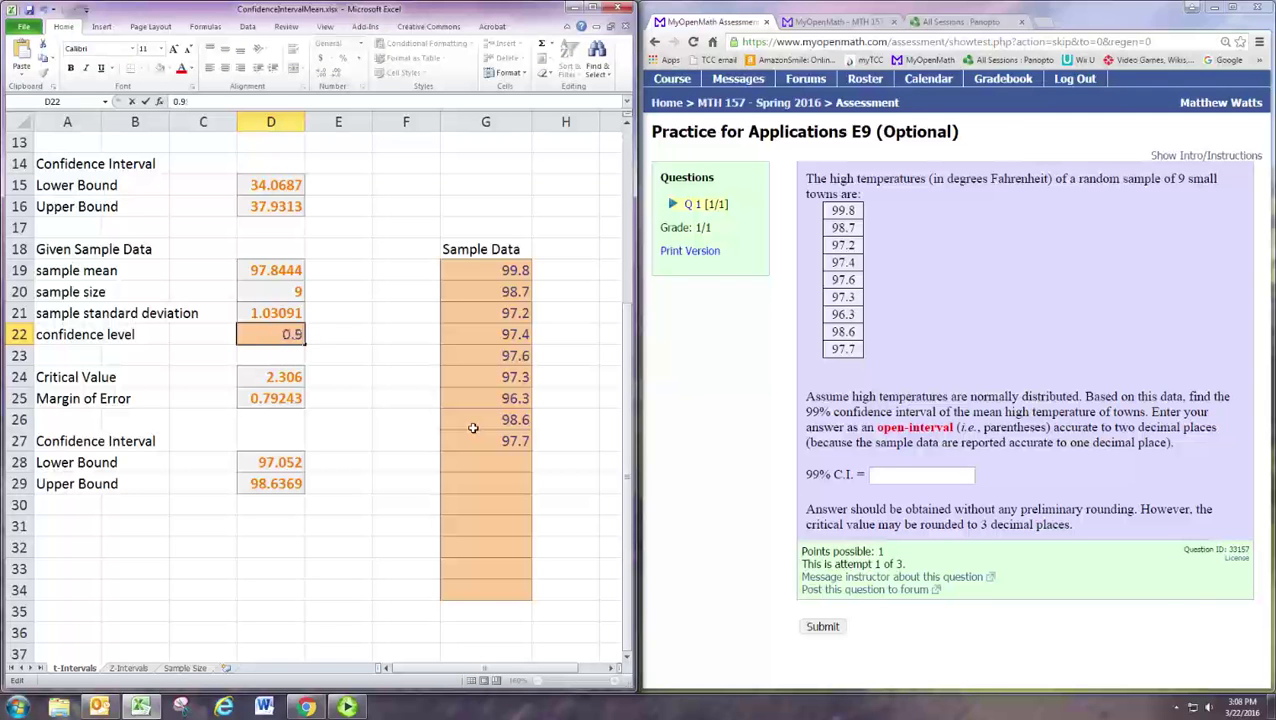
type("9")
key("Return")
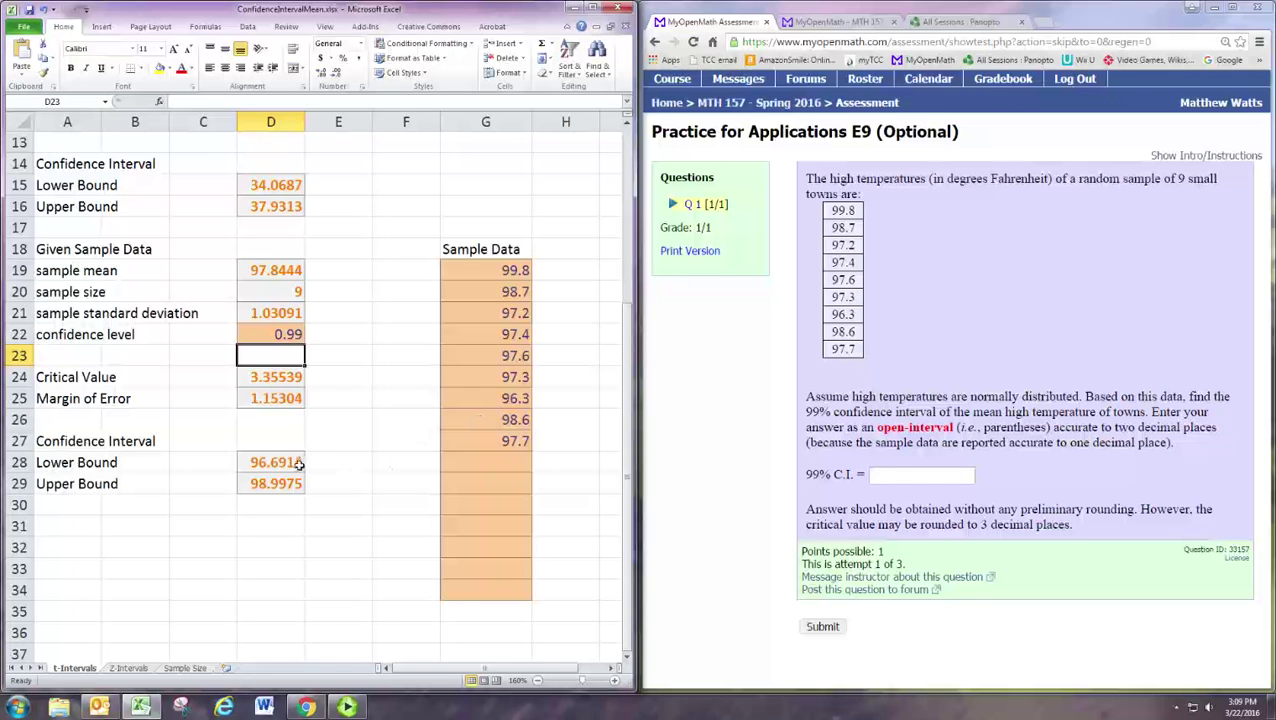
- Start the question's 99% C.I. answer as an open interval with the lower bound from D28, entered as (96.69, followed by a comma
left_click_drag(284, 462, 285, 485)
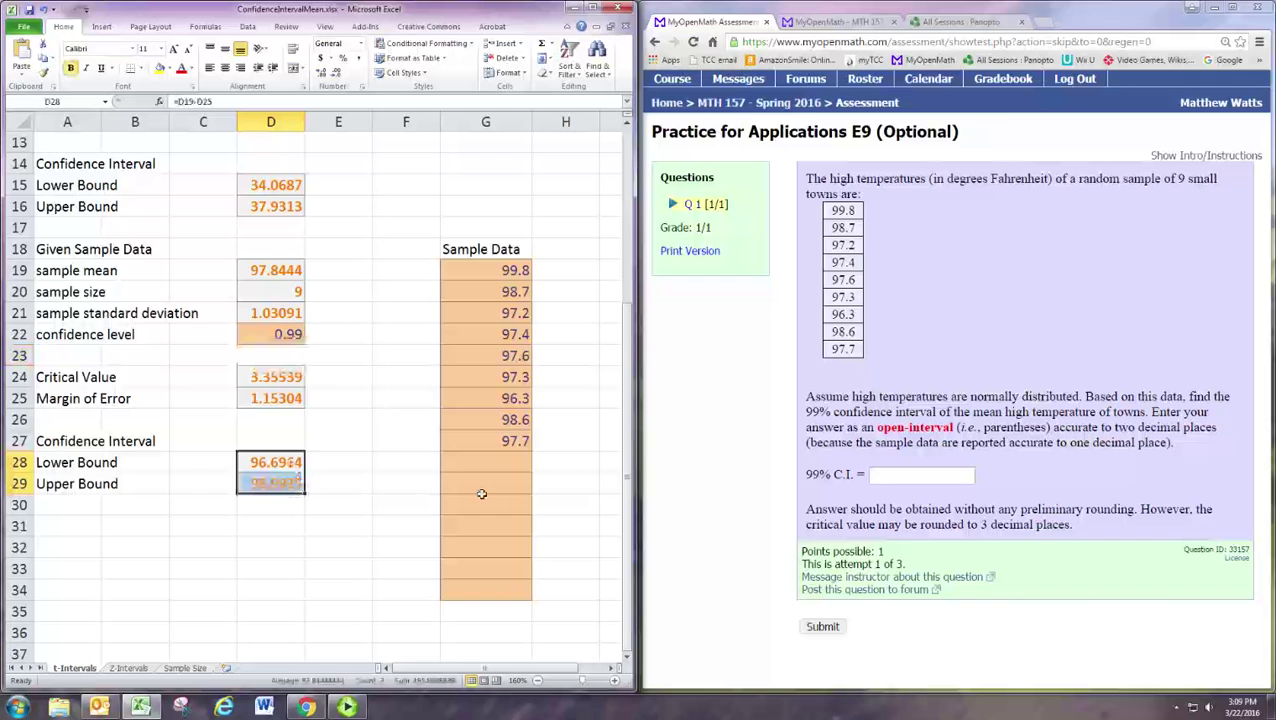
left_click(938, 484)
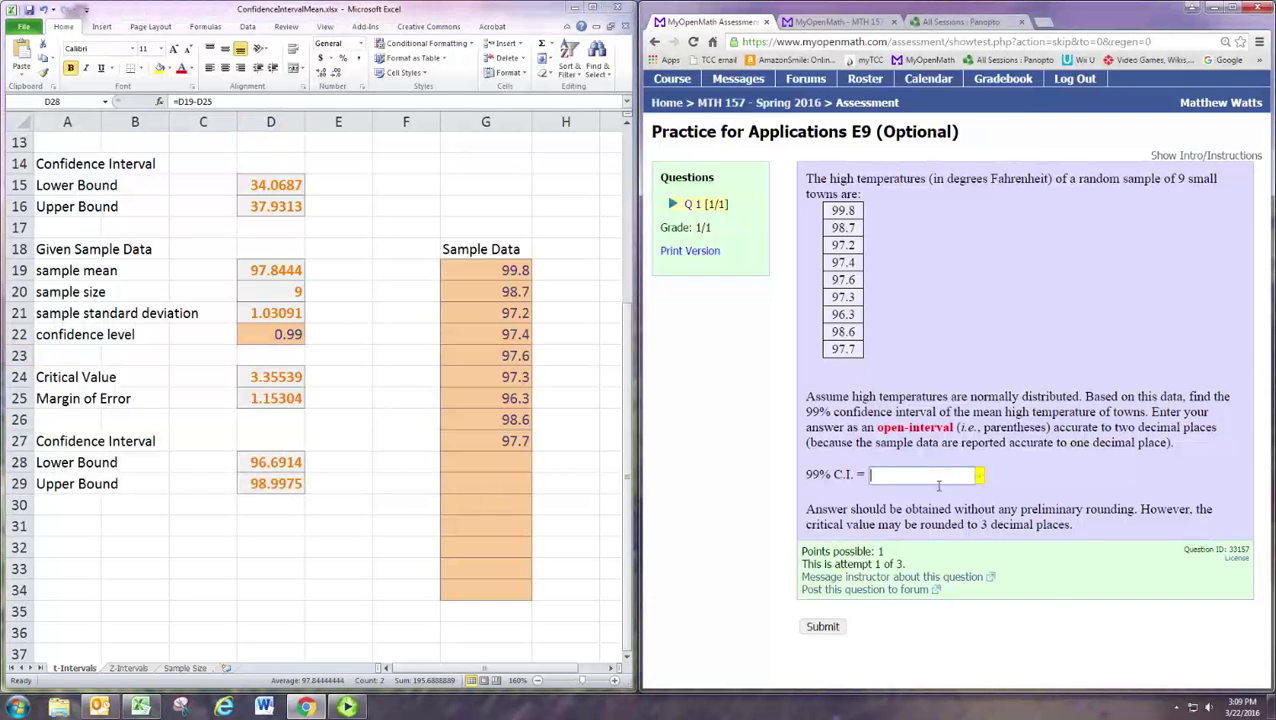
type("(")
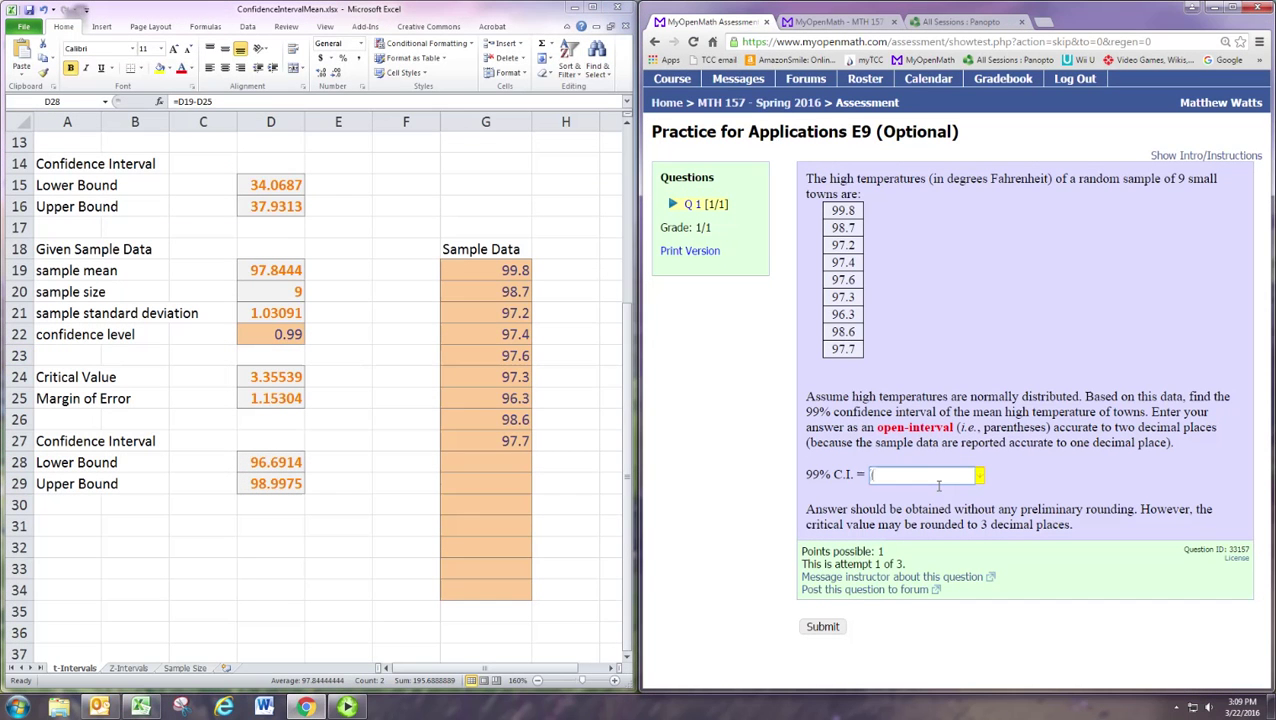
type("96")
type(".6")
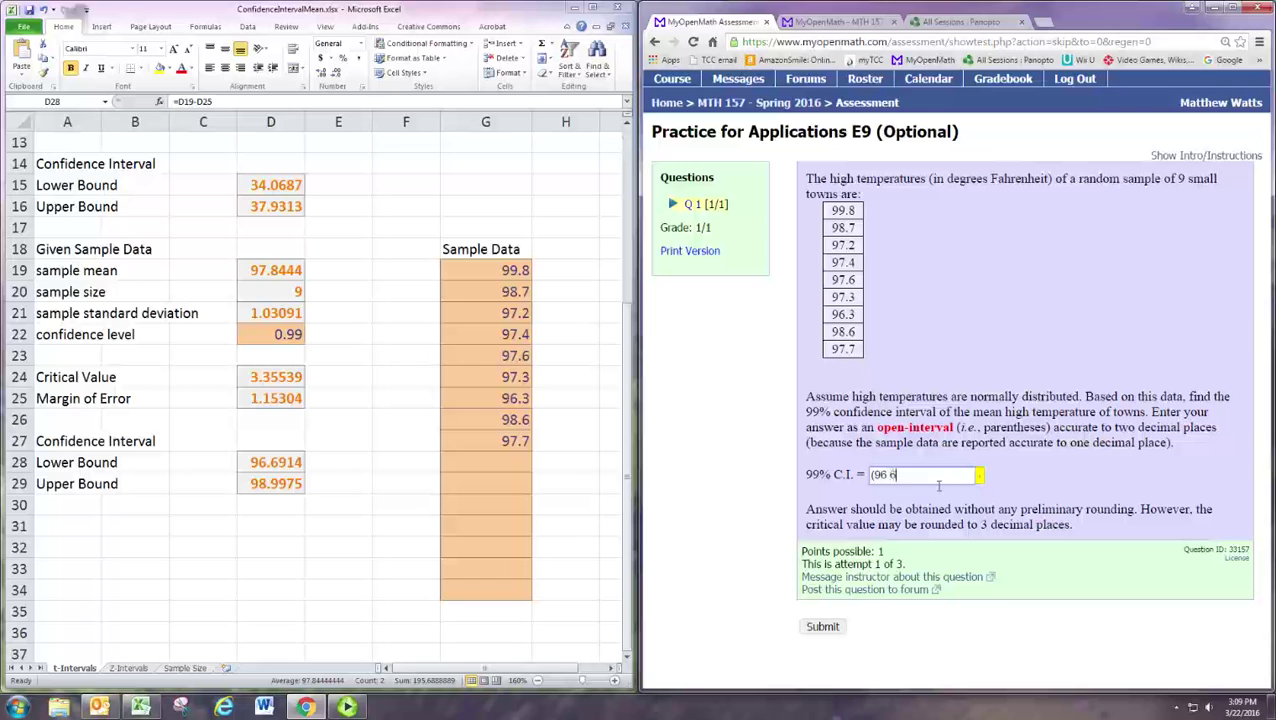
type("9,9")
- Complete the open interval in the 99% C.I. answer with the upper bound from D29, rounded to two decimal places
left_click(282, 485)
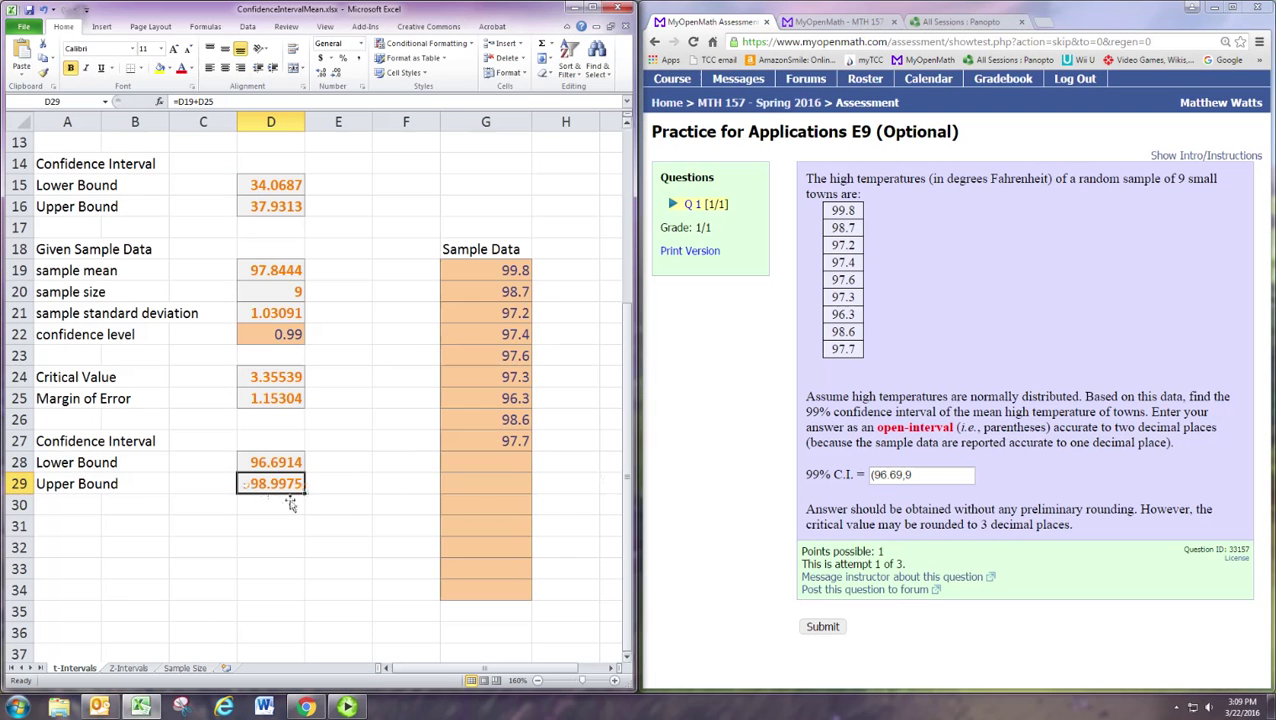
left_click(931, 480)
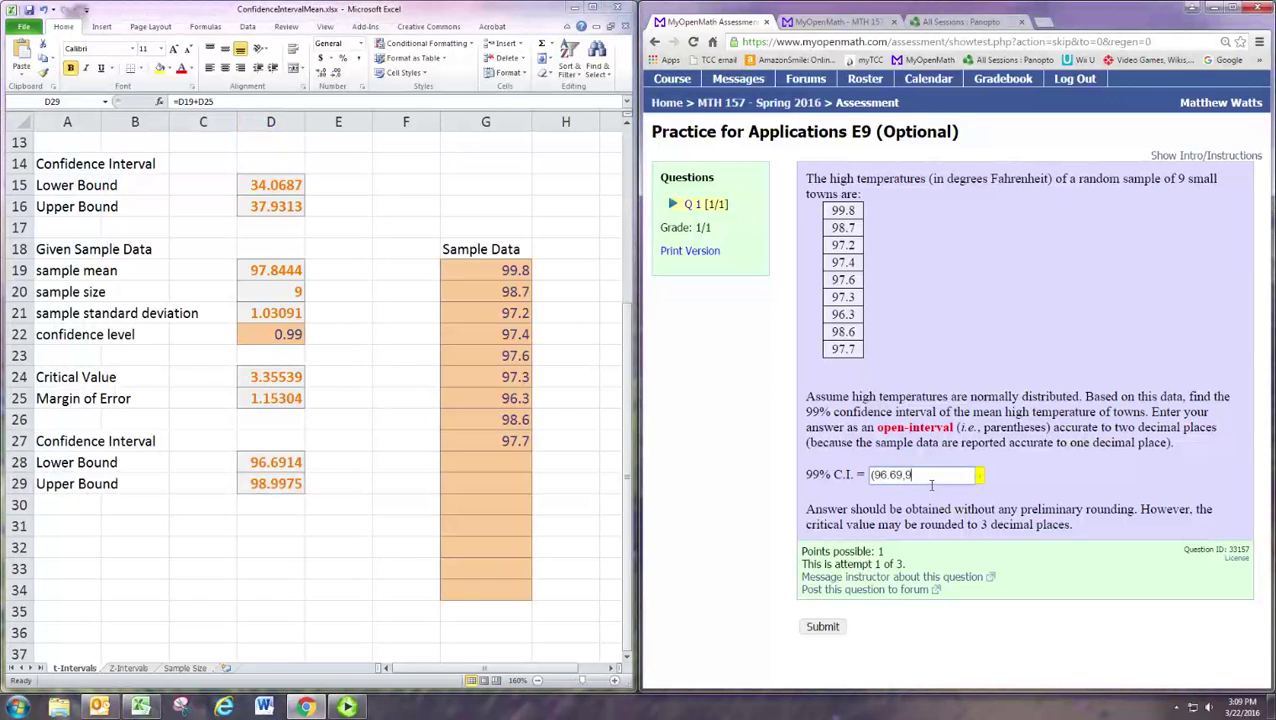
left_click(296, 492)
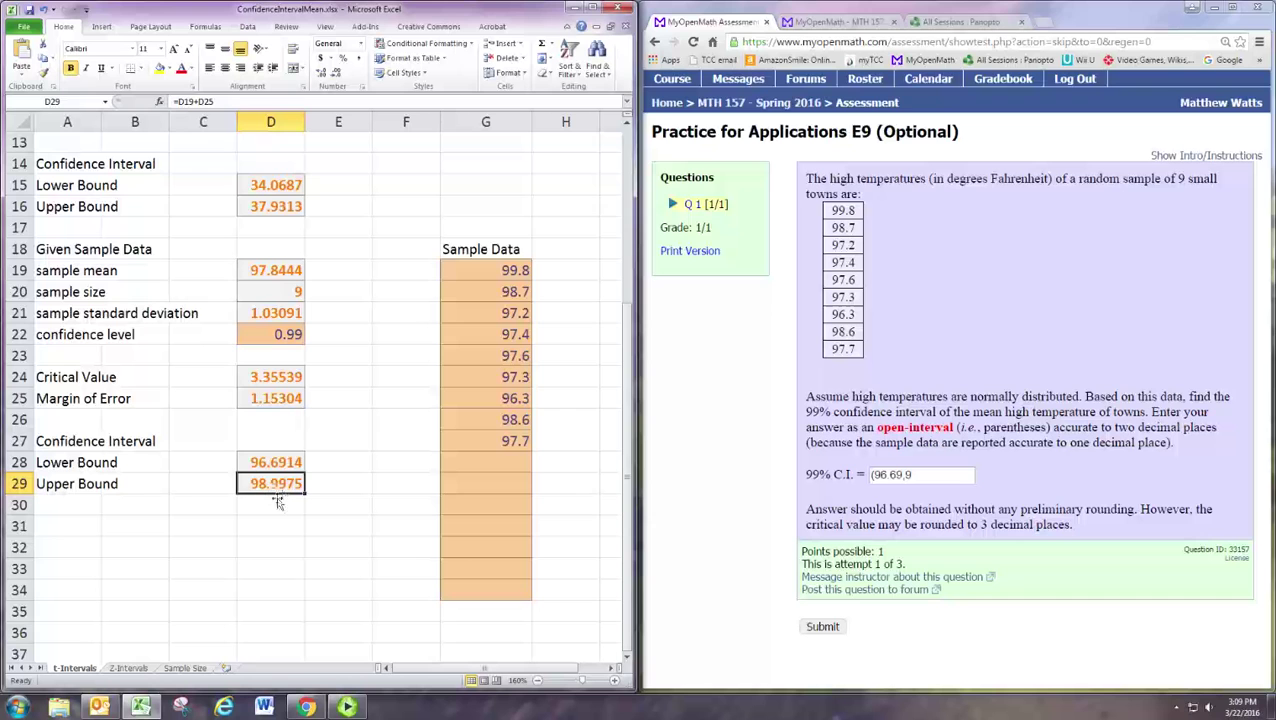
left_click(941, 478)
type("9")
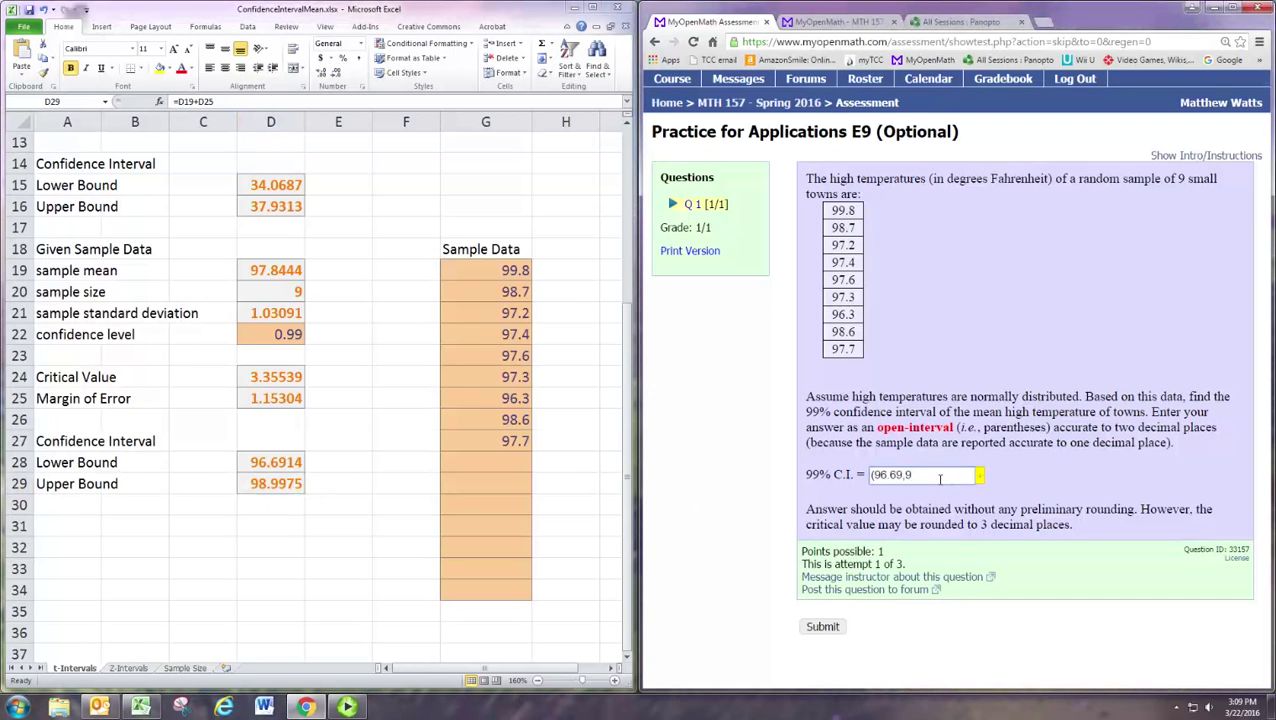
type("9.0")
- Submit the 99% C.I. answer and open the summary of scores for the assessment
left_click(823, 627)
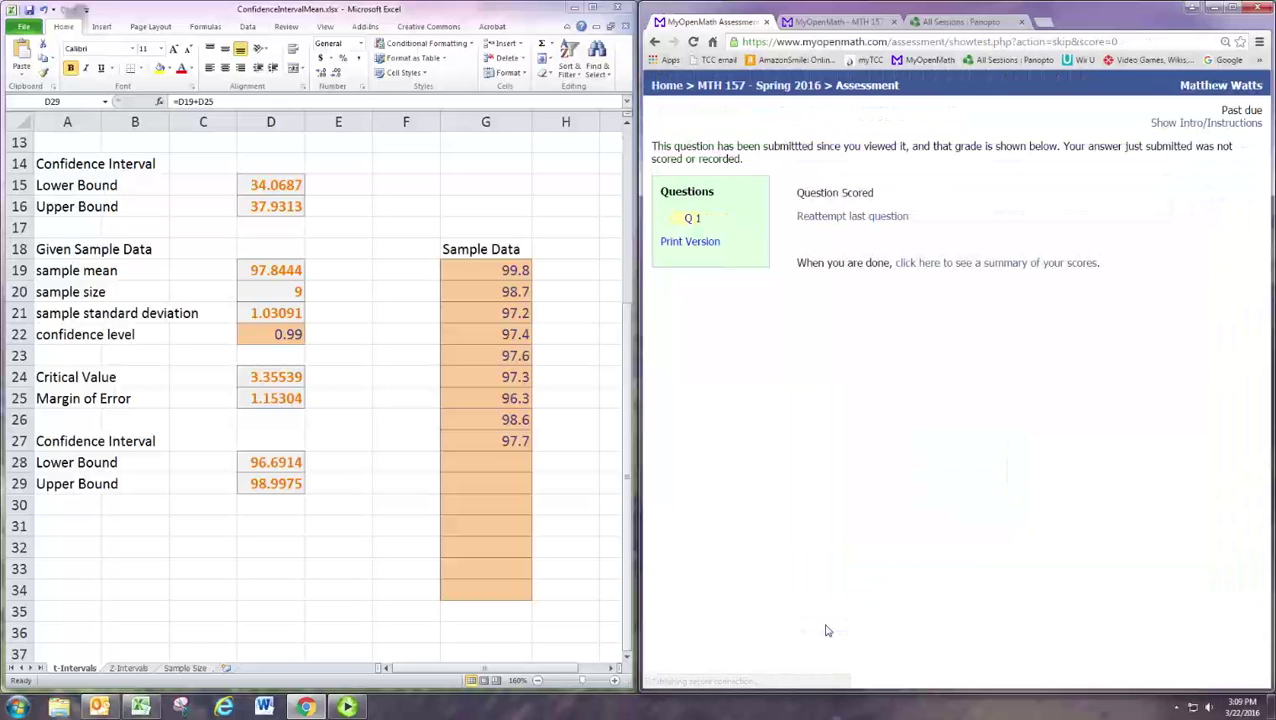
left_click(958, 264)
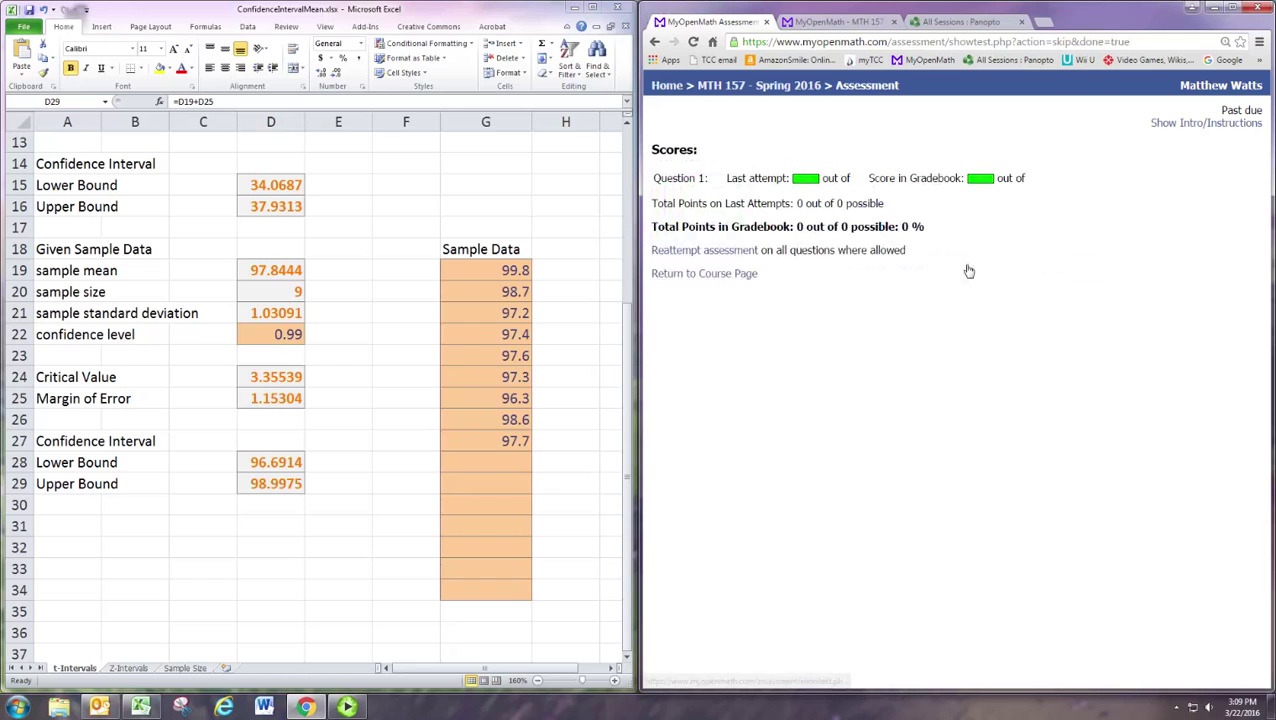